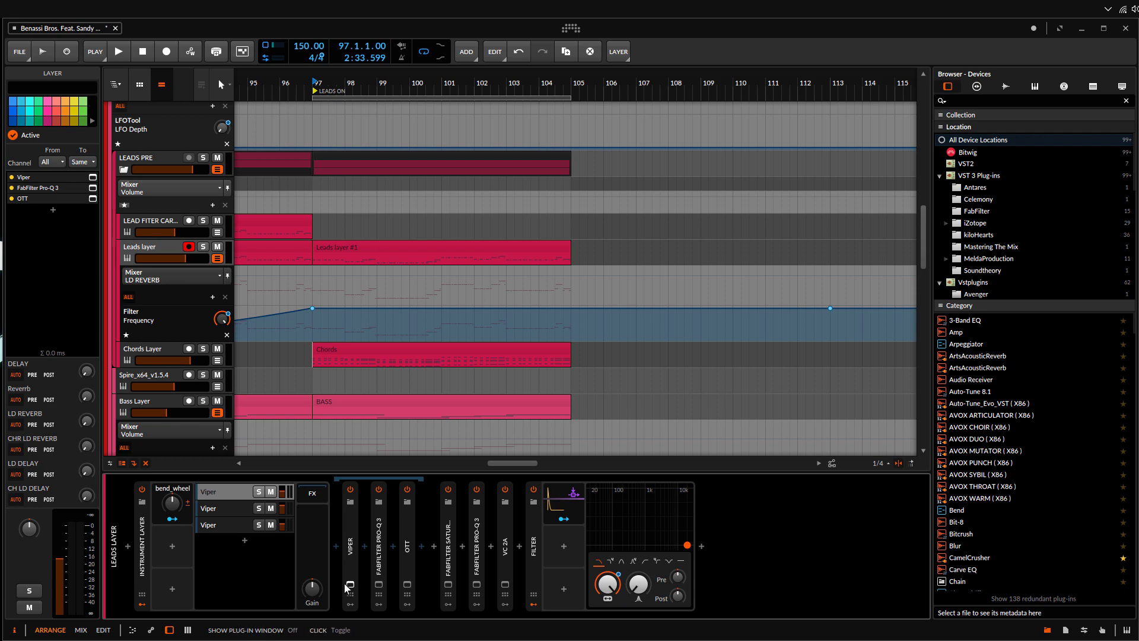
Check the first Viper layer's synth settings and play back the leads section from bar 97
{"action": "left_click", "coordinate": [350, 584]}
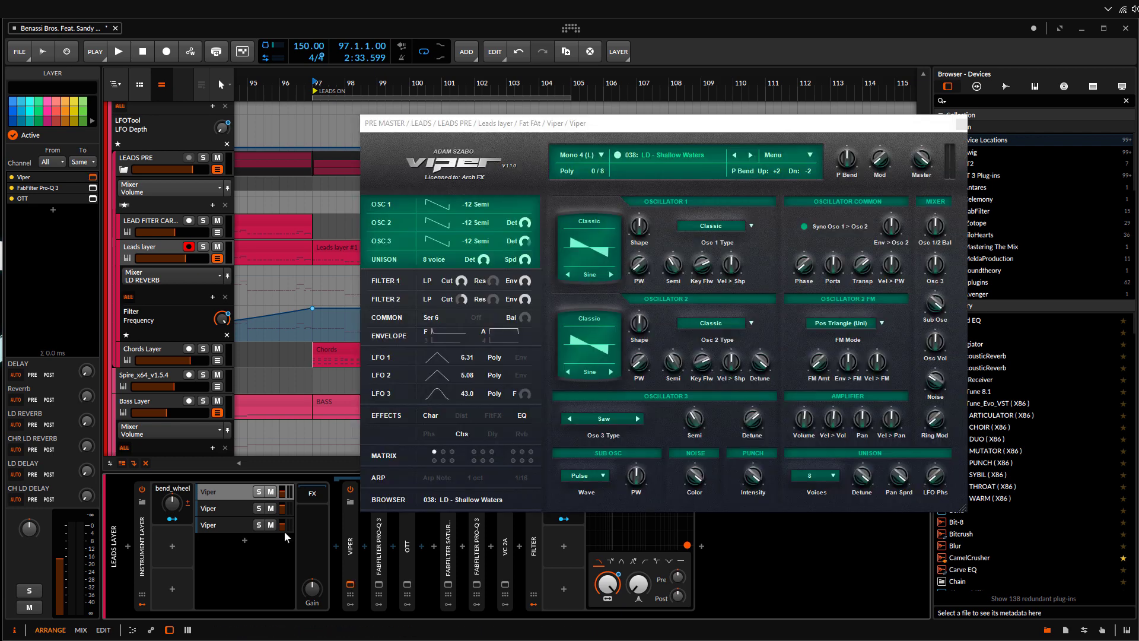
{"action": "left_click", "coordinate": [961, 124]}
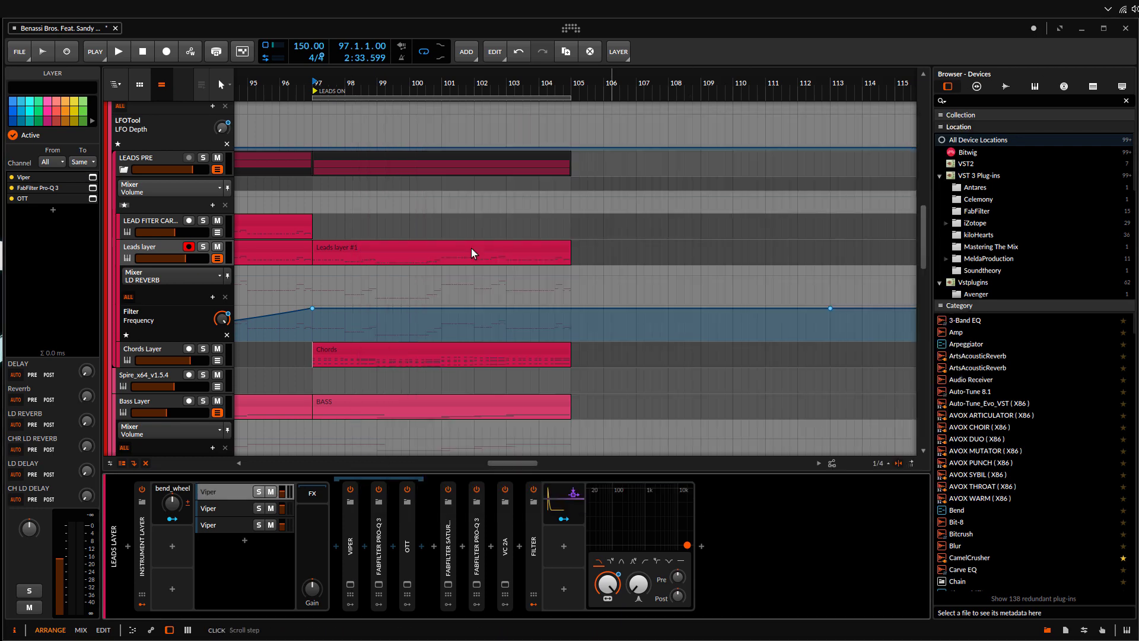
{"action": "left_click", "coordinate": [313, 256]}
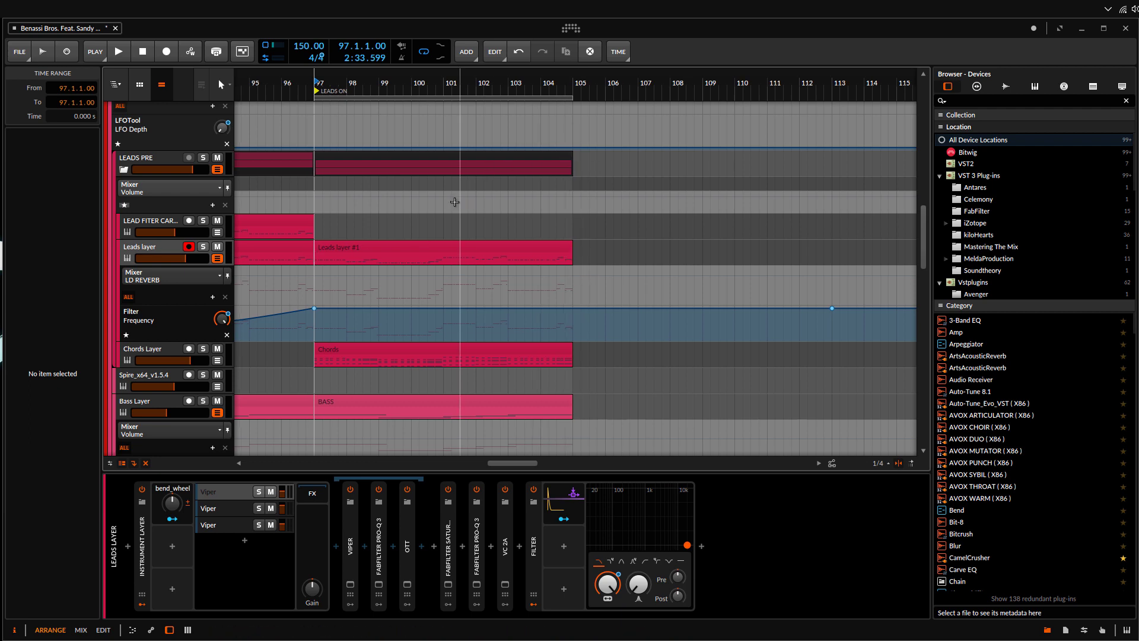
{"action": "key", "text": "space"}
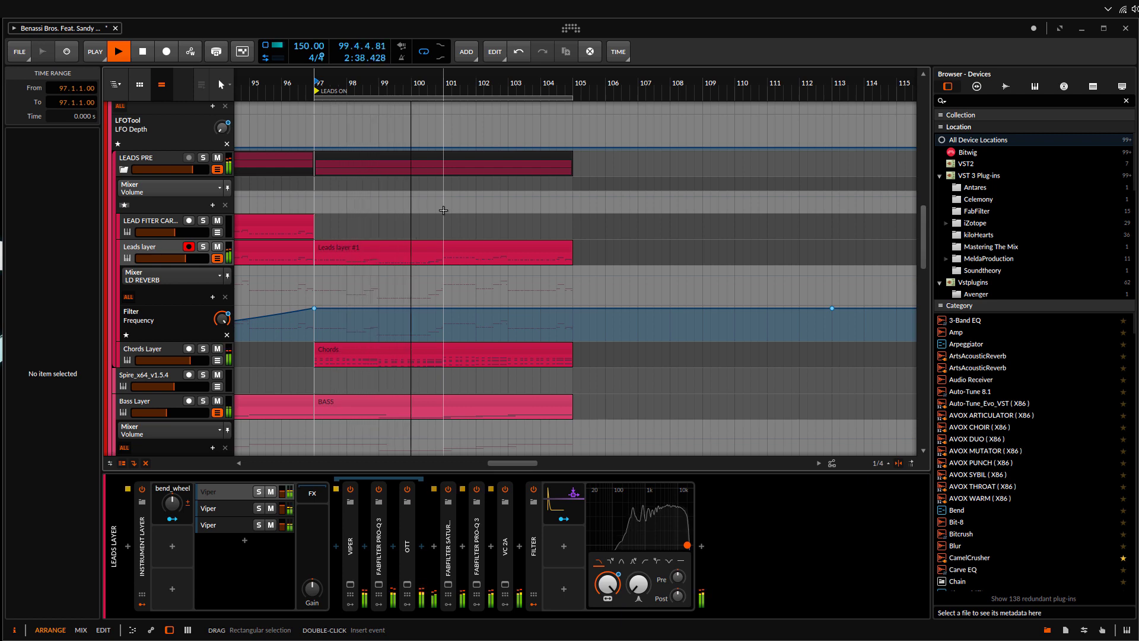
{"action": "scroll", "coordinate": [451, 226], "scroll_direction": "down", "scroll_amount": 3}
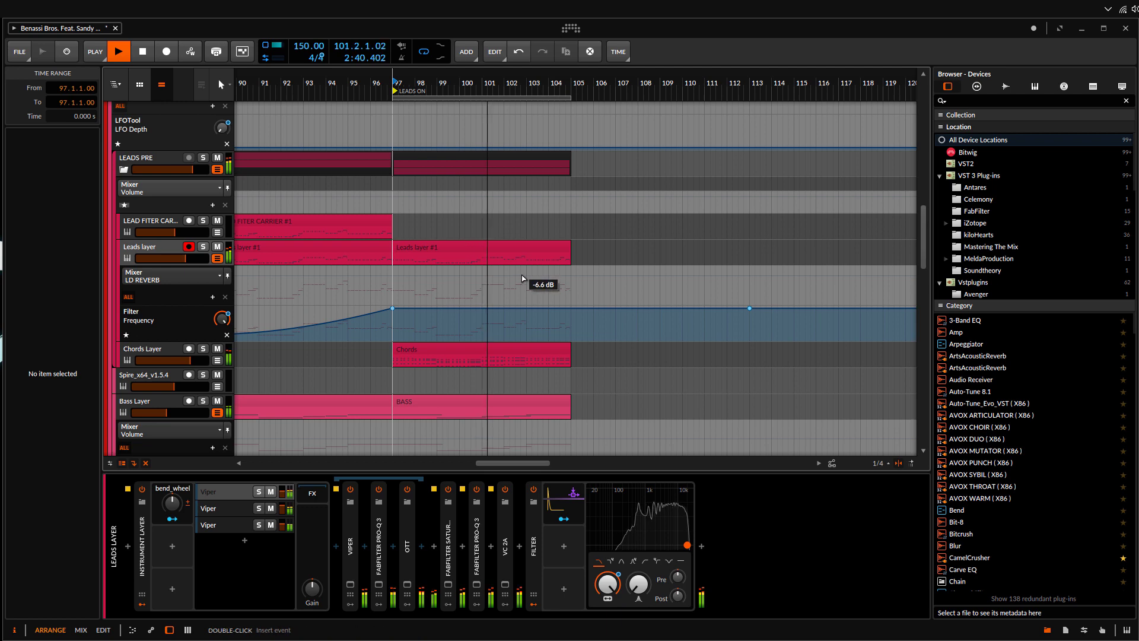
{"action": "left_click", "coordinate": [562, 250]}
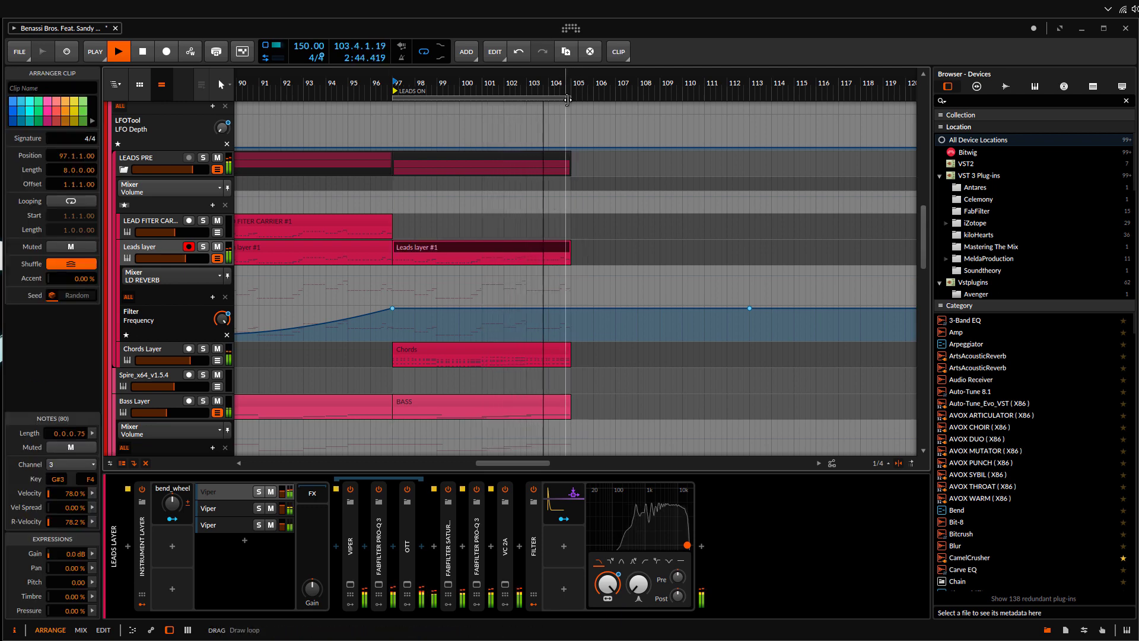
Stop playback and adjust the loop region's end to match the end of the leads clips at bar 105
{"action": "left_click_drag", "start_coordinate": [573, 94], "coordinate": [604, 96]}
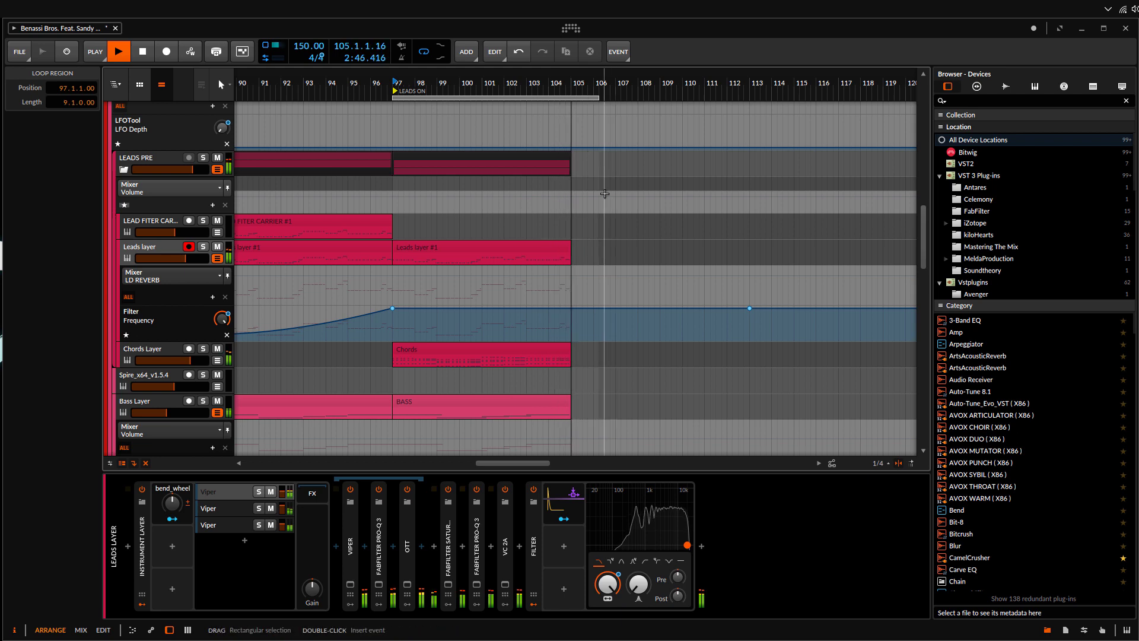
{"action": "scroll", "coordinate": [522, 210], "scroll_direction": "down", "scroll_amount": 3}
{"action": "scroll", "coordinate": [518, 211], "scroll_direction": "up", "scroll_amount": 4}
{"action": "key", "text": "space"}
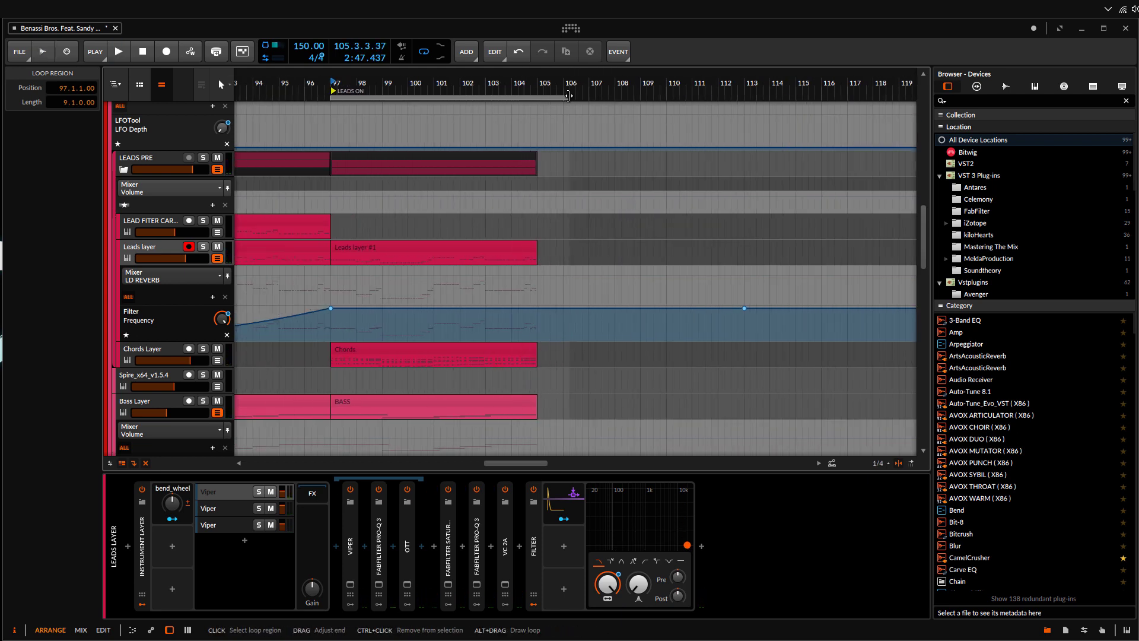
{"action": "left_click_drag", "start_coordinate": [569, 98], "coordinate": [537, 98]}
{"action": "left_click_drag", "start_coordinate": [484, 86], "coordinate": [564, 140]}
Select the Leads layer track and solo it
{"action": "left_click", "coordinate": [184, 260]}
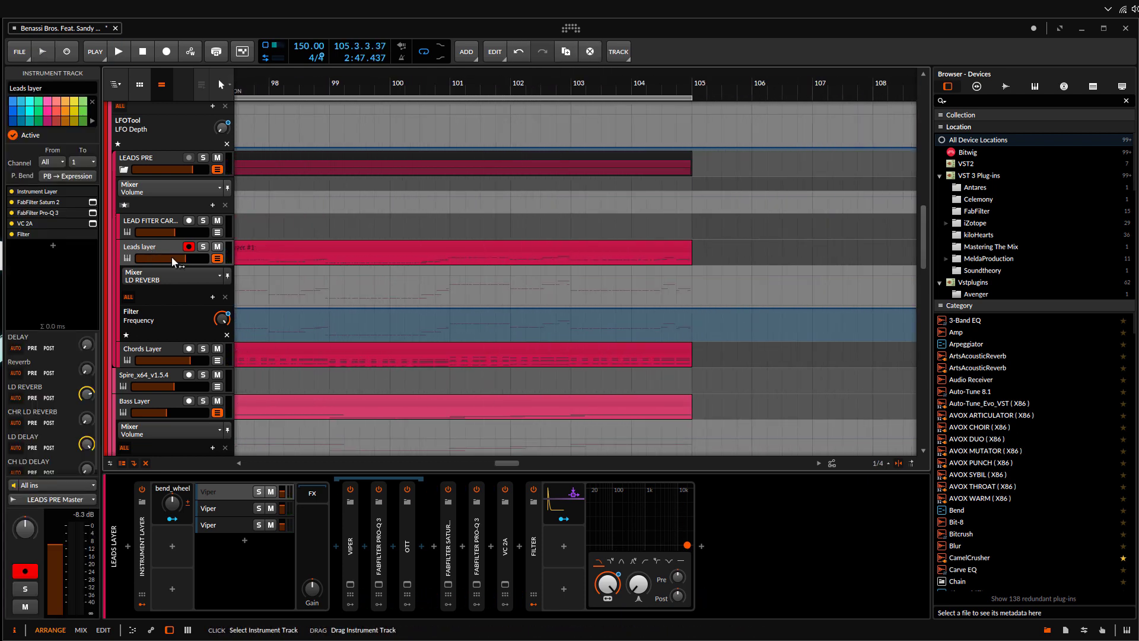
{"action": "scroll", "coordinate": [305, 356], "scroll_direction": "down", "scroll_amount": 2}
{"action": "scroll", "coordinate": [306, 359], "scroll_direction": "up", "scroll_amount": 4}
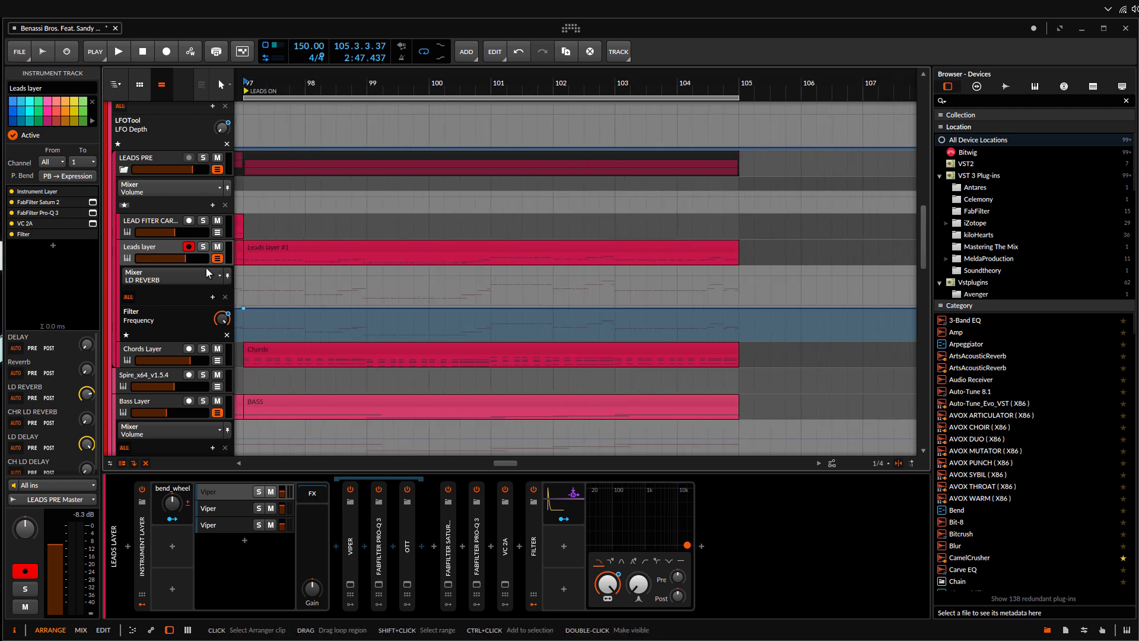
{"action": "key", "text": "s"}
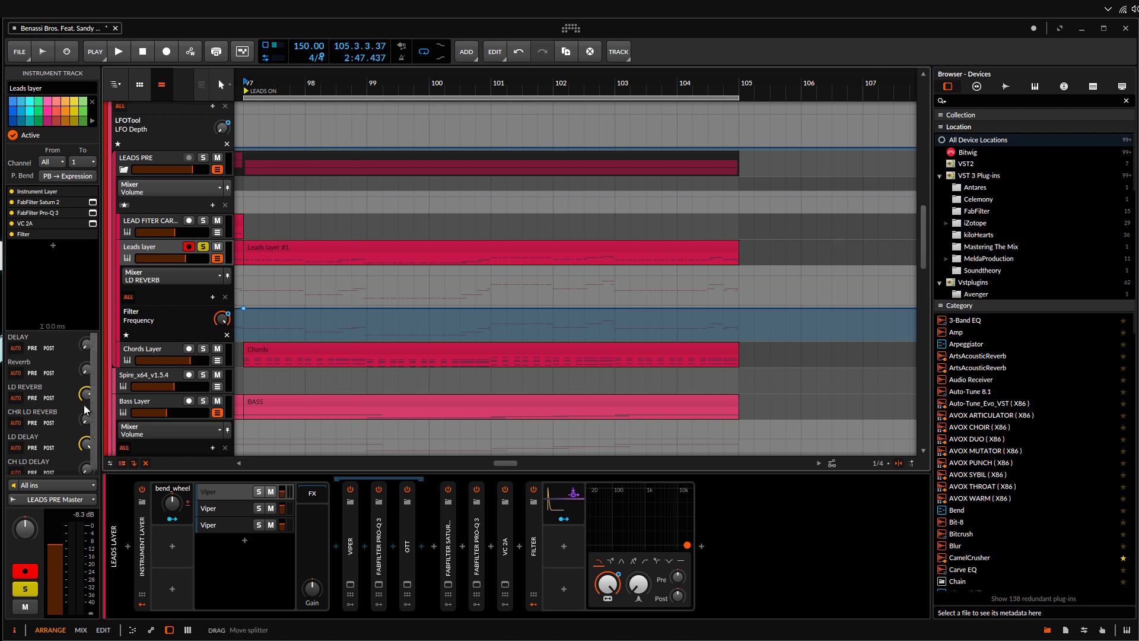
Turn down the Leads layer's LD REVERB and LD DELAY sends and bypass all effects on the track and its Viper layers
{"action": "left_click", "coordinate": [86, 445]}
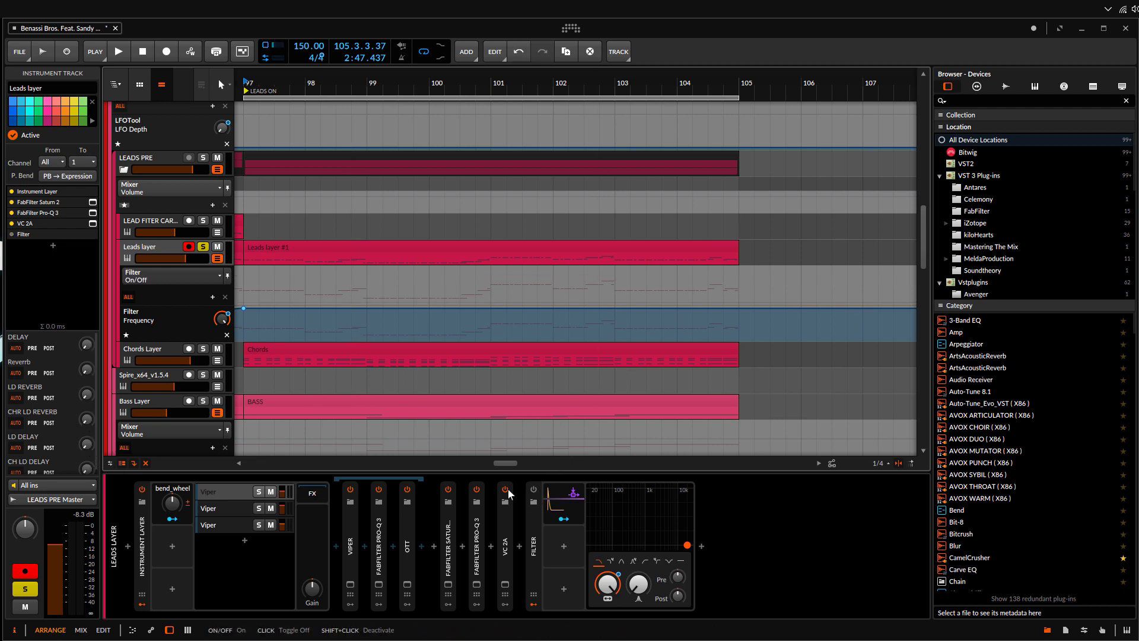
{"action": "left_click", "coordinate": [507, 490]}
{"action": "left_click", "coordinate": [450, 501]}
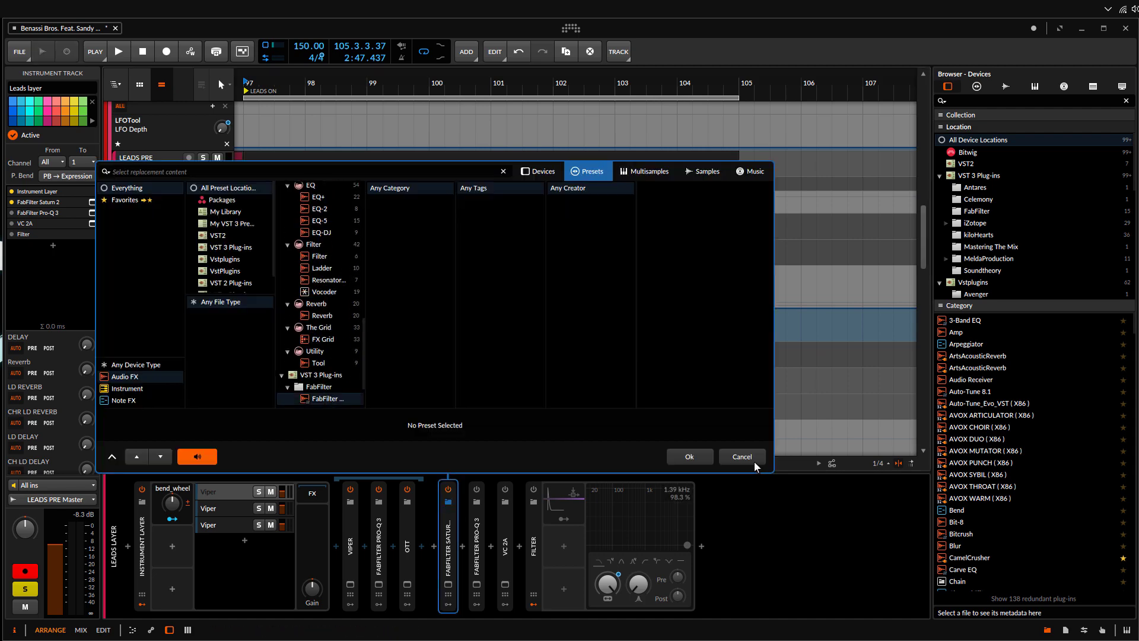
{"action": "left_click", "coordinate": [750, 459]}
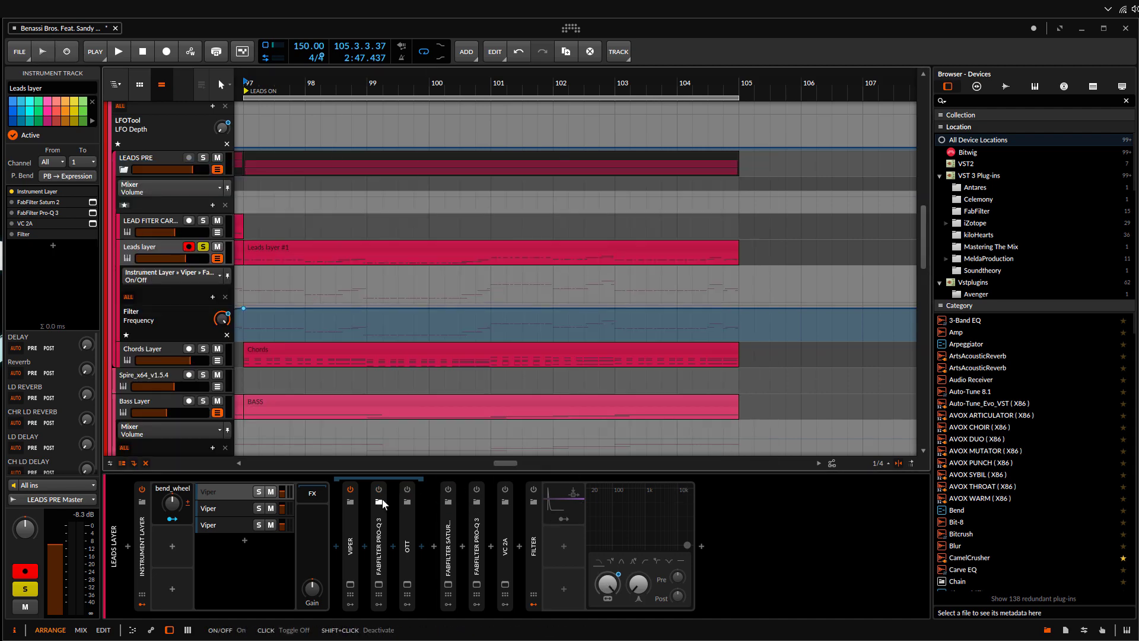
{"action": "left_click", "coordinate": [227, 509]}
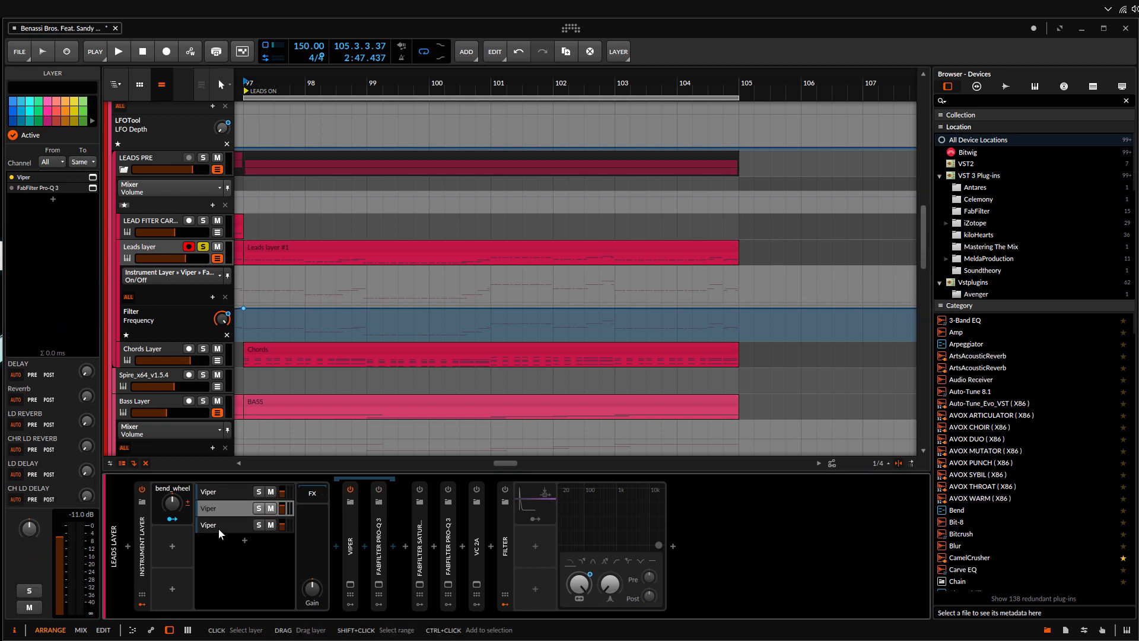
Turn down the Chords Layer's Reverb send and bypass its OTT and FabFilter Pro-Q 3 effects
{"action": "left_click", "coordinate": [192, 349]}
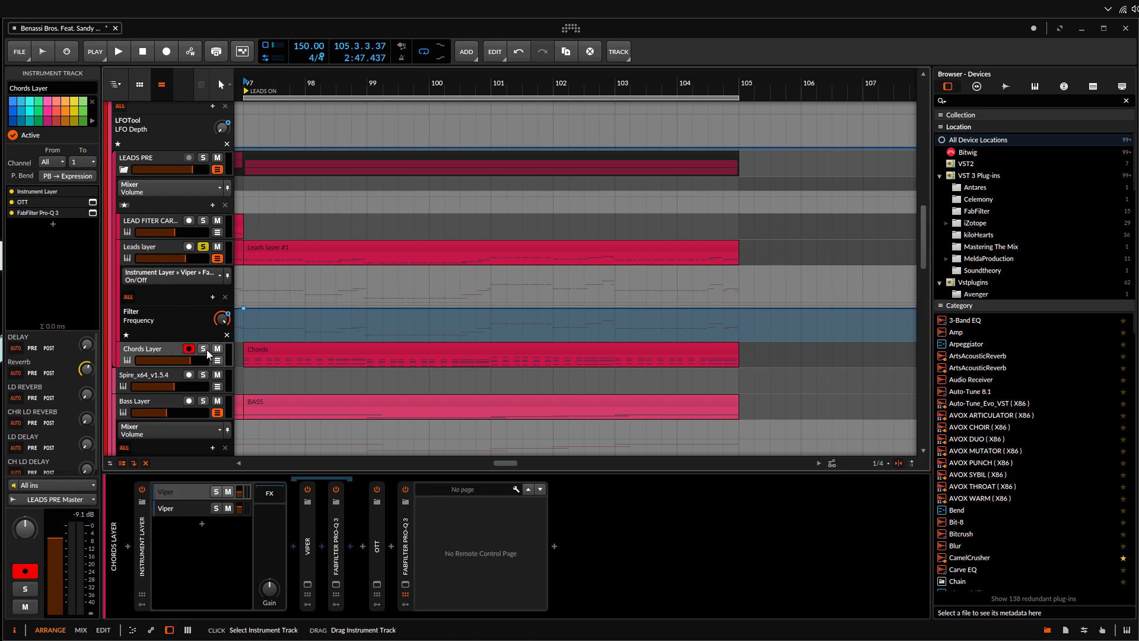
{"action": "left_click", "coordinate": [203, 348]}
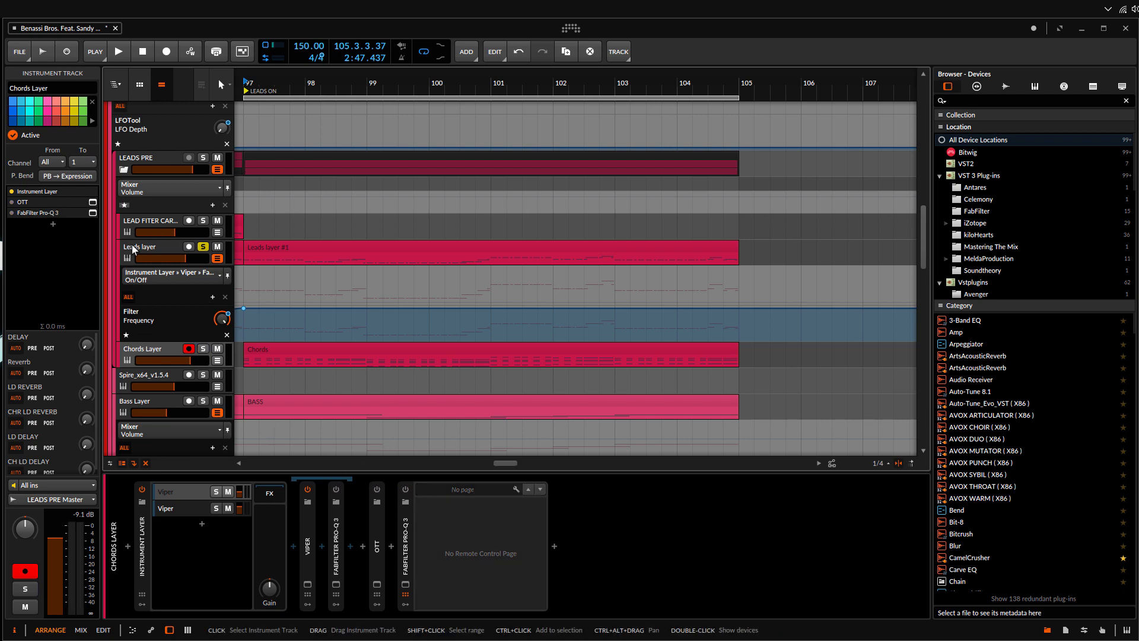
Set the playback start to bar 97, solo the Leads layer's first Viper layer and open its synth window
{"action": "left_click", "coordinate": [175, 244]}
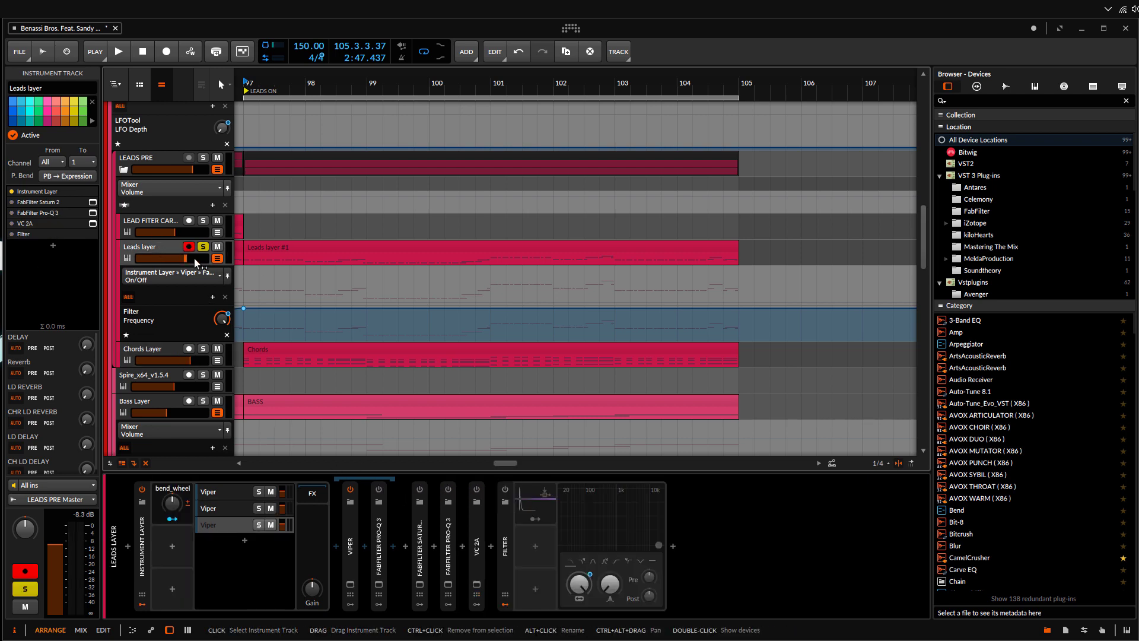
{"action": "left_click", "coordinate": [245, 259]}
{"action": "left_click", "coordinate": [228, 492]}
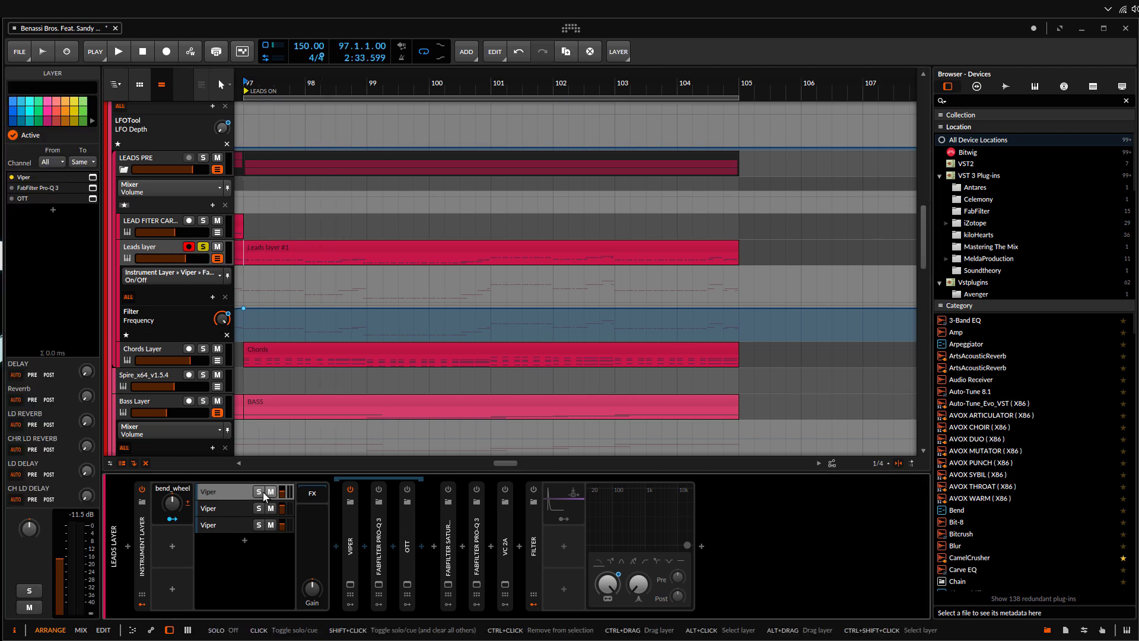
{"action": "left_click", "coordinate": [350, 586]}
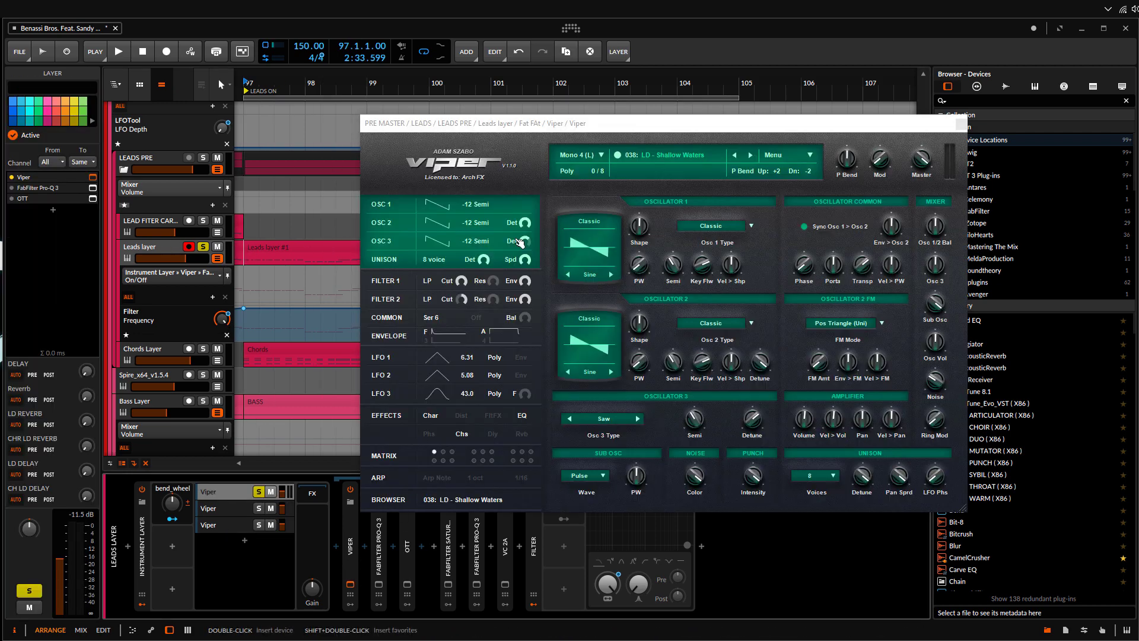
Examine the Viper preset list, filter and envelope settings while auditioning the dry sound from bar 97
{"action": "left_click", "coordinate": [491, 501]}
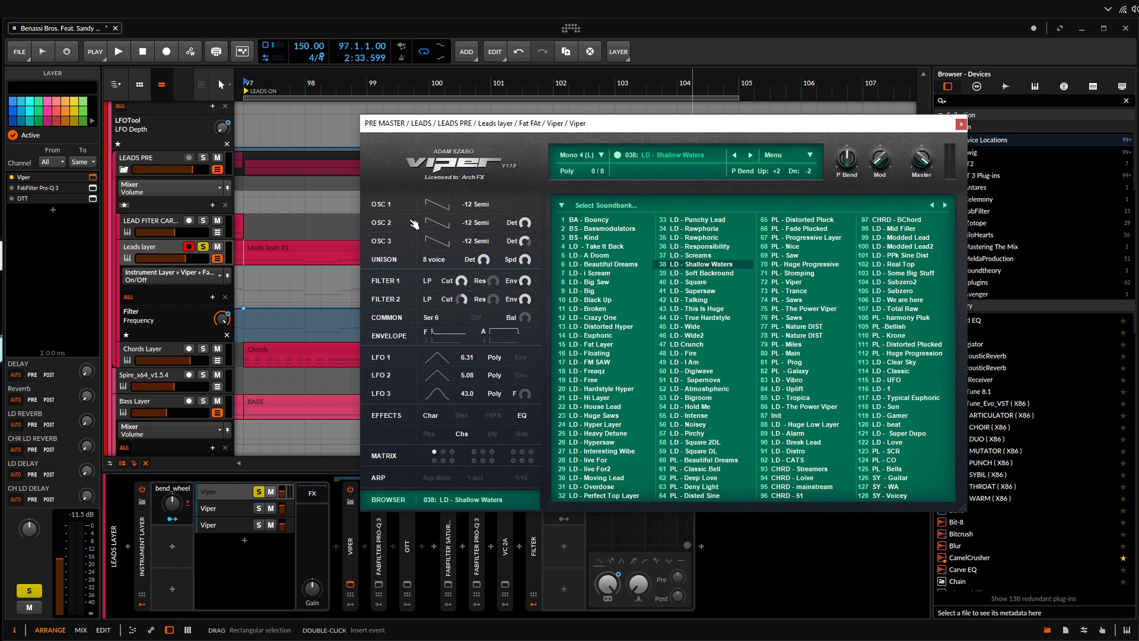
{"action": "left_click", "coordinate": [485, 344]}
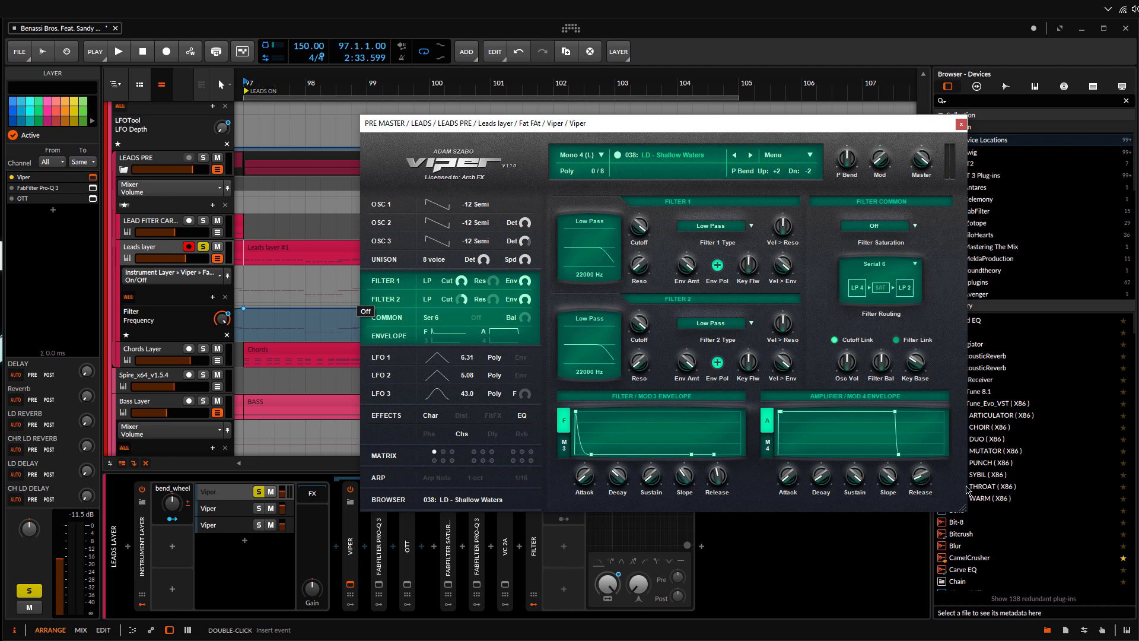
{"action": "key", "text": "space"}
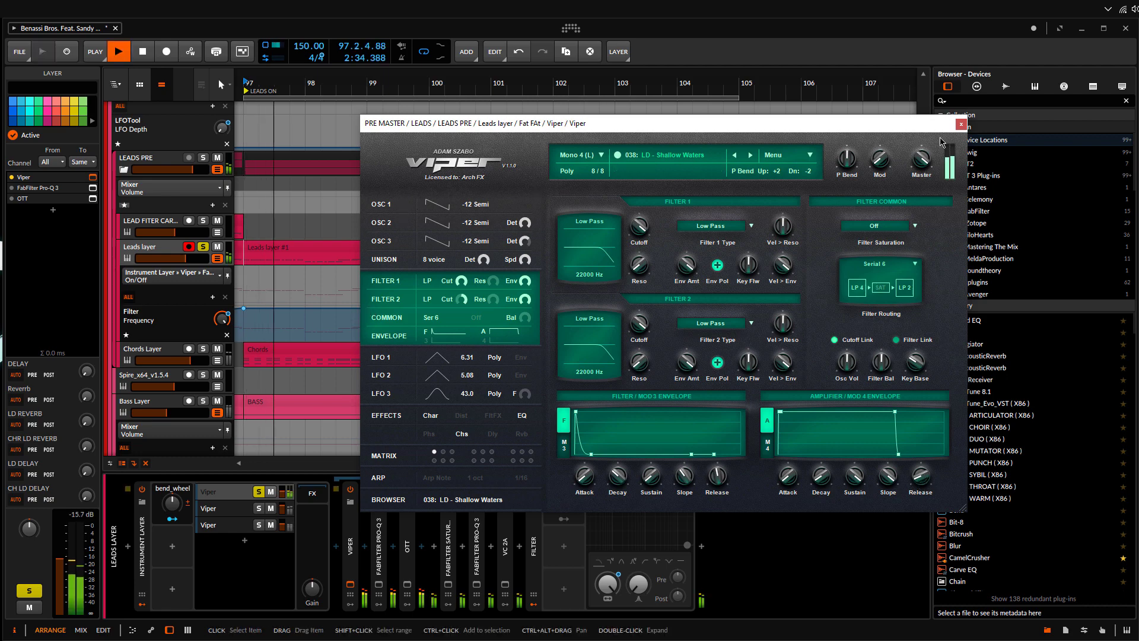
{"action": "left_click", "coordinate": [960, 124]}
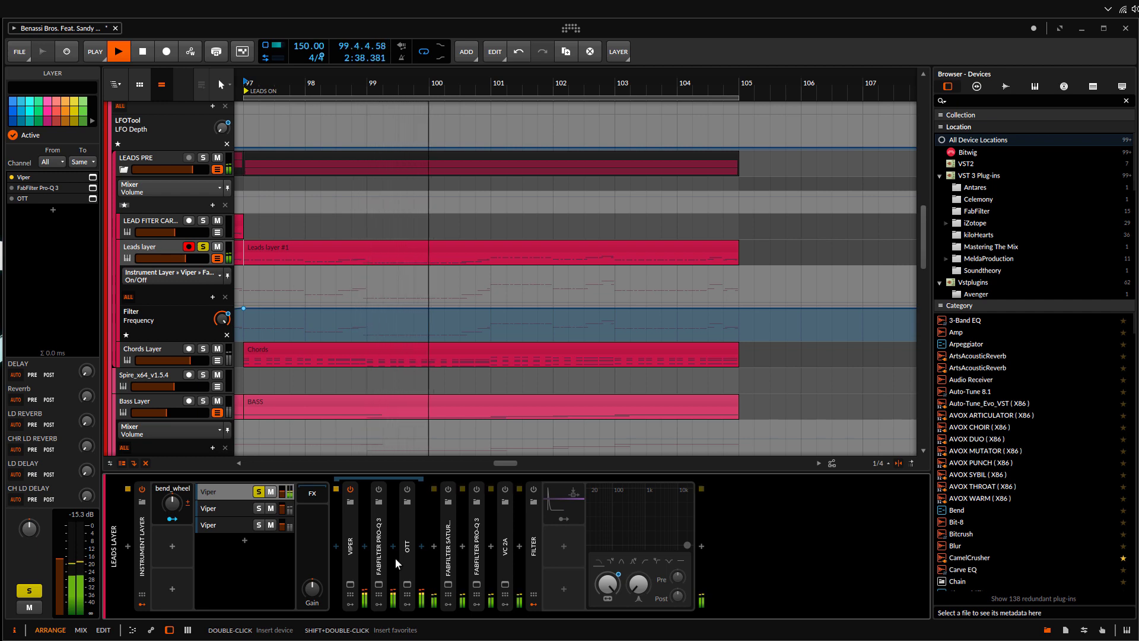
{"action": "key", "text": "space"}
Enable FabFilter Pro-Q 3 on the first Viper layer and audition its EQ curve during playback
{"action": "left_click", "coordinate": [378, 490]}
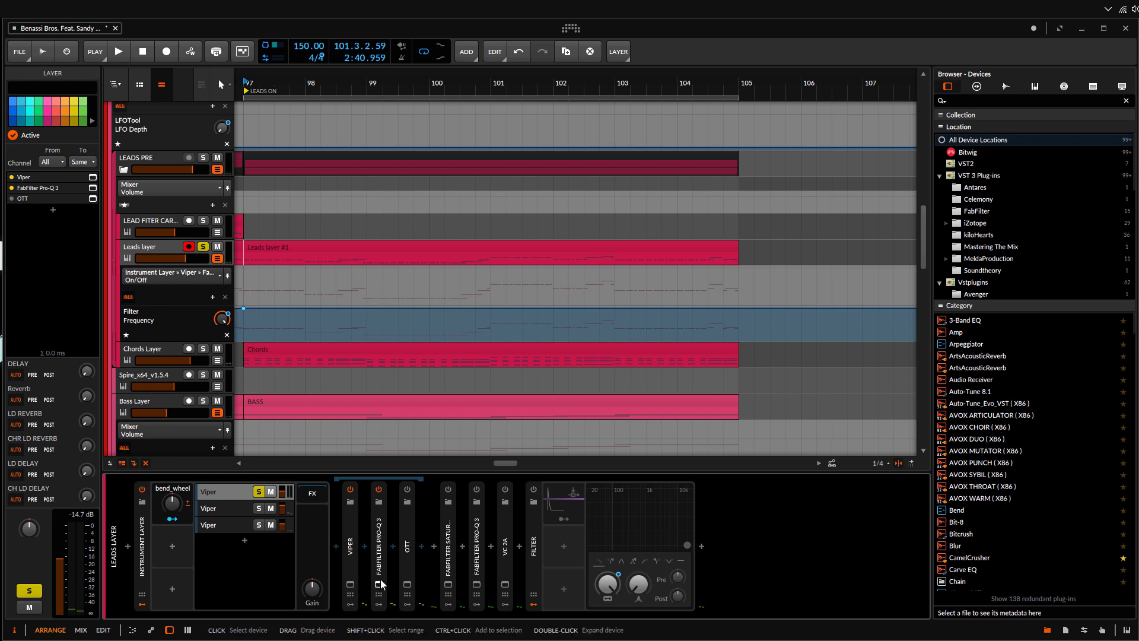
{"action": "left_click", "coordinate": [379, 585]}
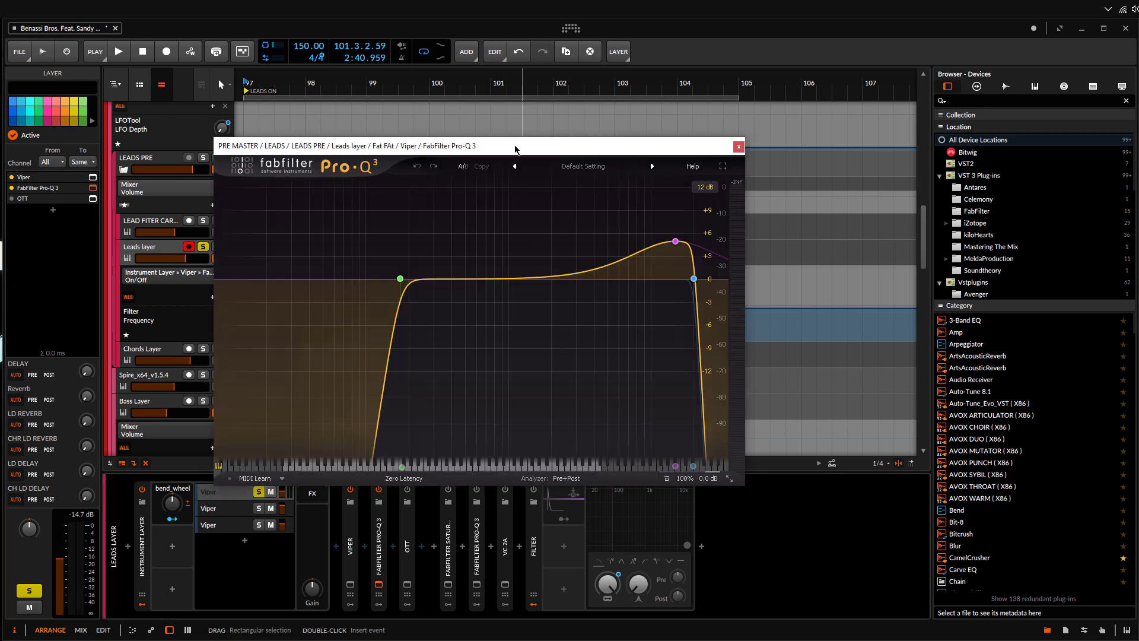
{"action": "mouse_move", "coordinate": [671, 244]}
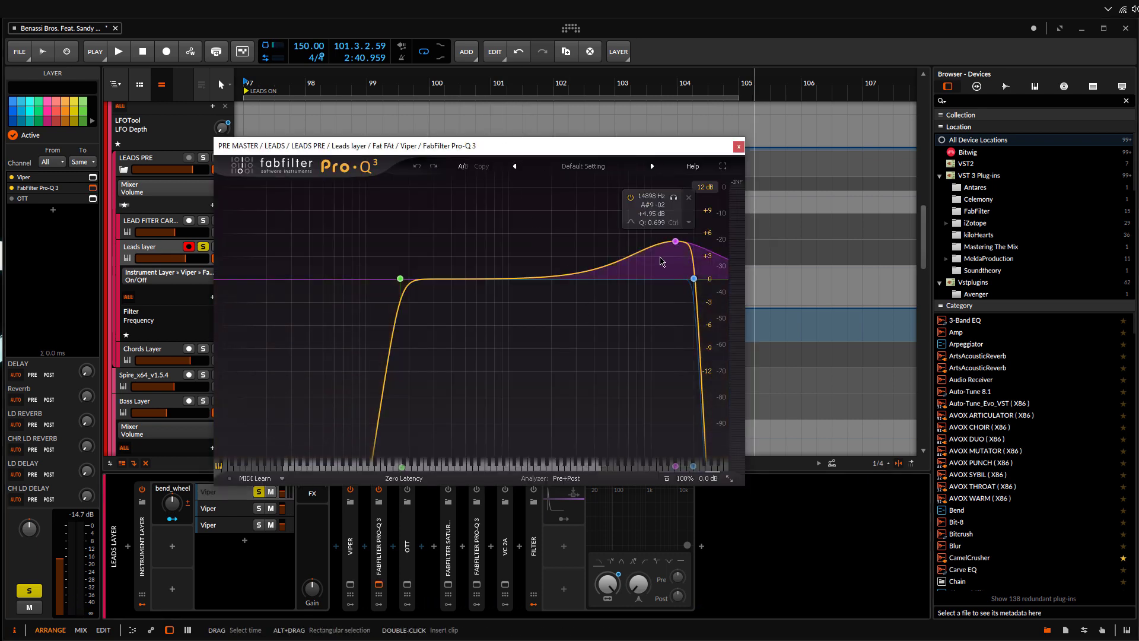
{"action": "key", "text": "space"}
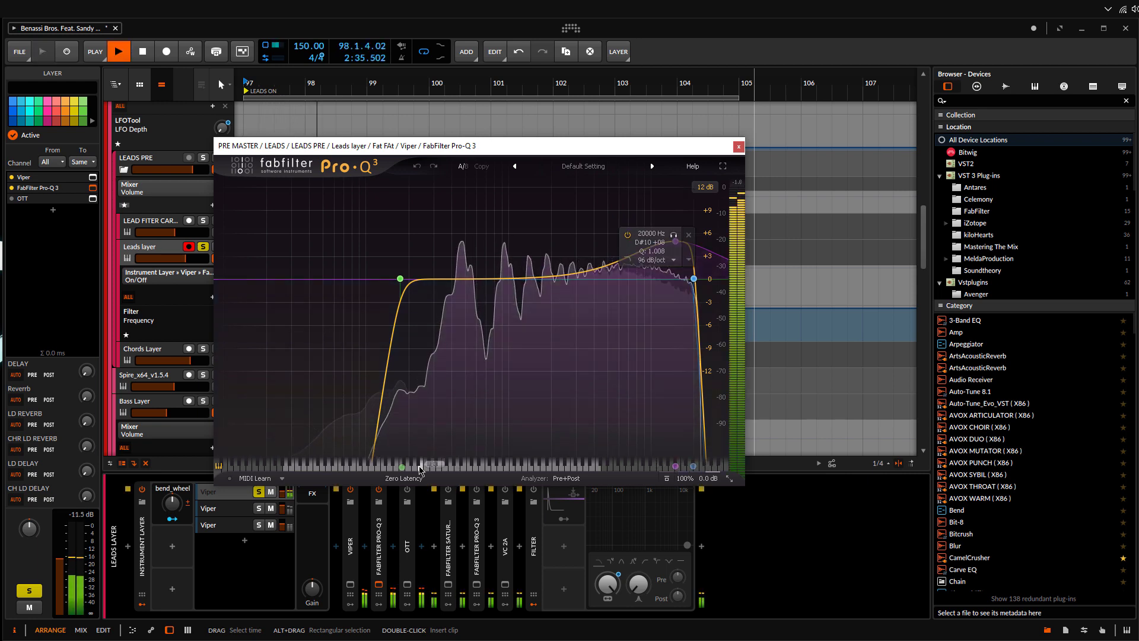
{"action": "left_click", "coordinate": [379, 491]}
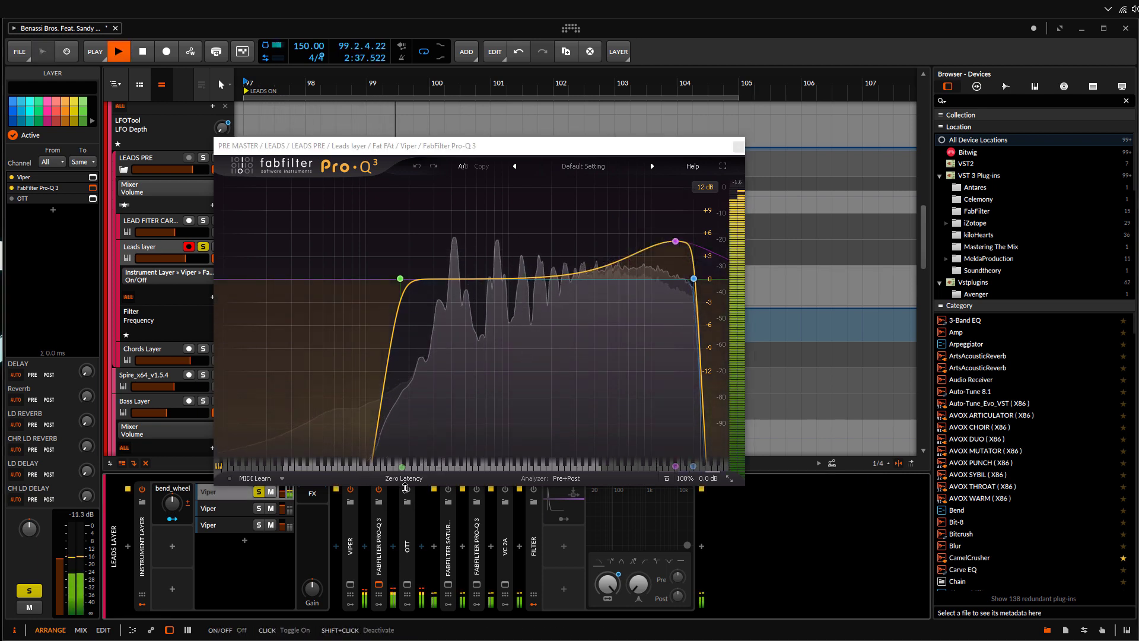
{"action": "key", "text": "space"}
{"action": "left_click", "coordinate": [737, 148]}
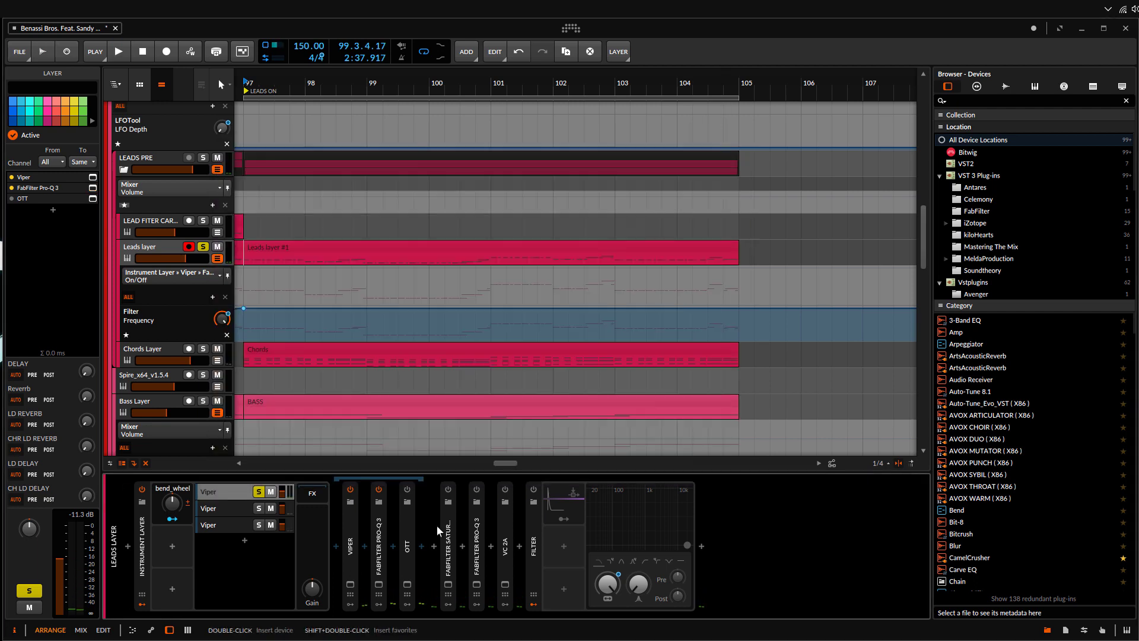
Enable OTT on the first Viper layer and audition its multiband compression
{"action": "left_click", "coordinate": [407, 585]}
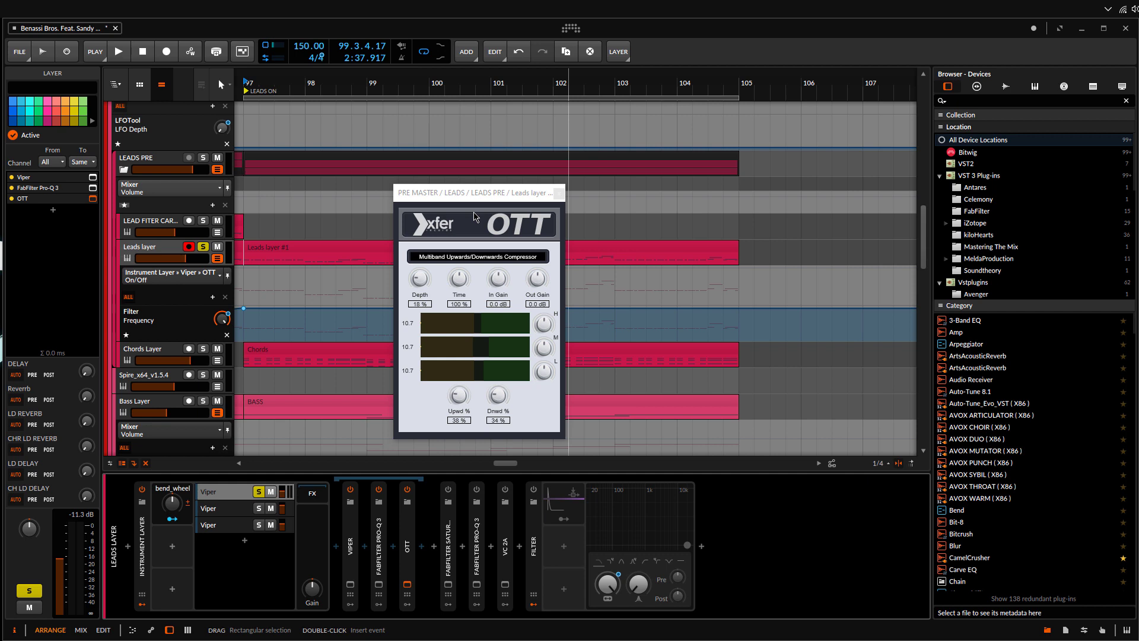
{"action": "key", "text": "space"}
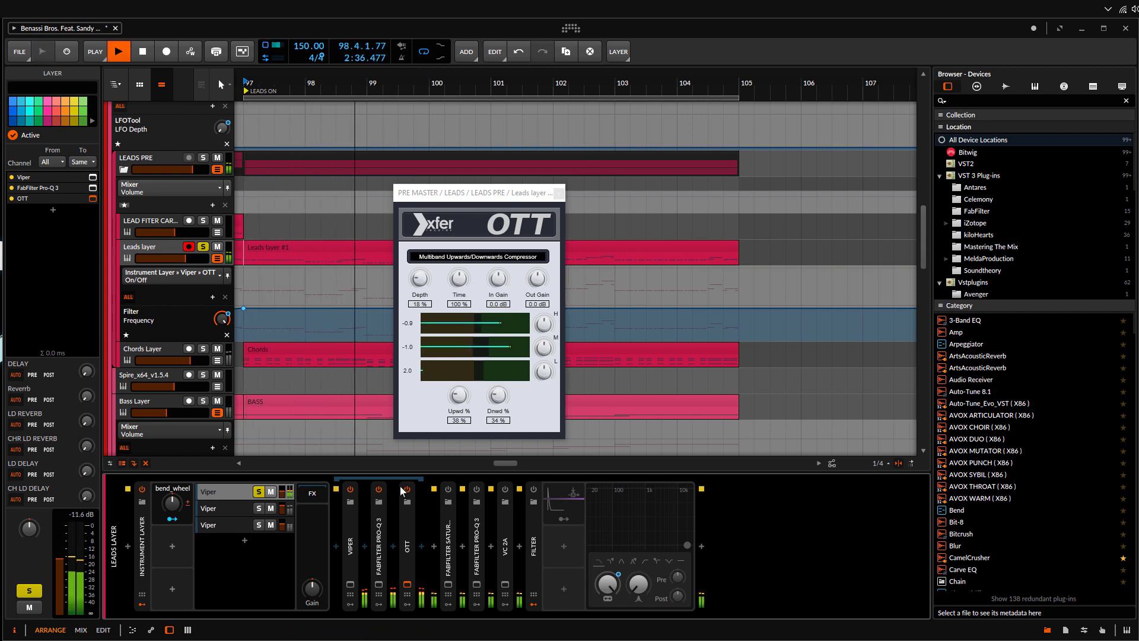
{"action": "key", "text": "space"}
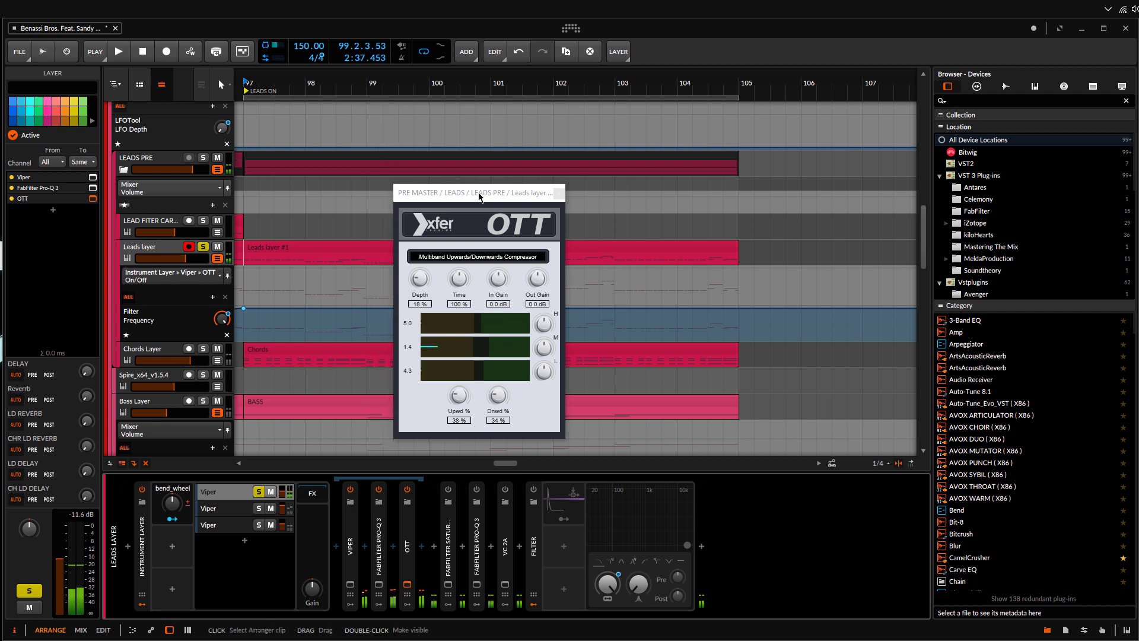
{"action": "left_click", "coordinate": [559, 193]}
Solo the second Viper layer in place of the first and start playback from bar 97
{"action": "left_click", "coordinate": [156, 247]}
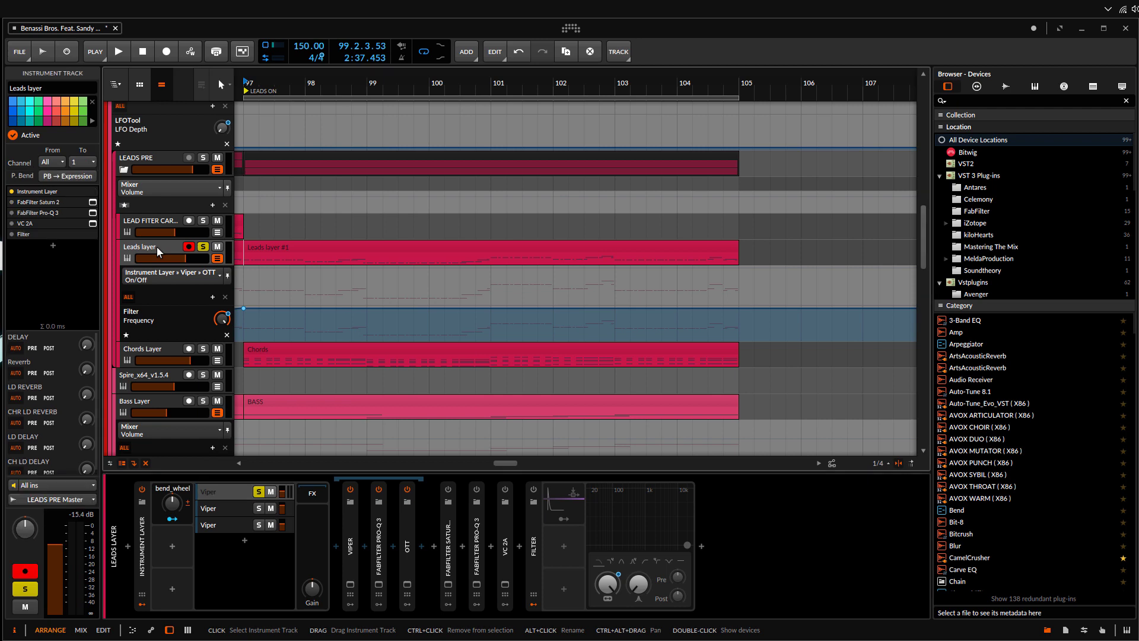
{"action": "left_click", "coordinate": [233, 504]}
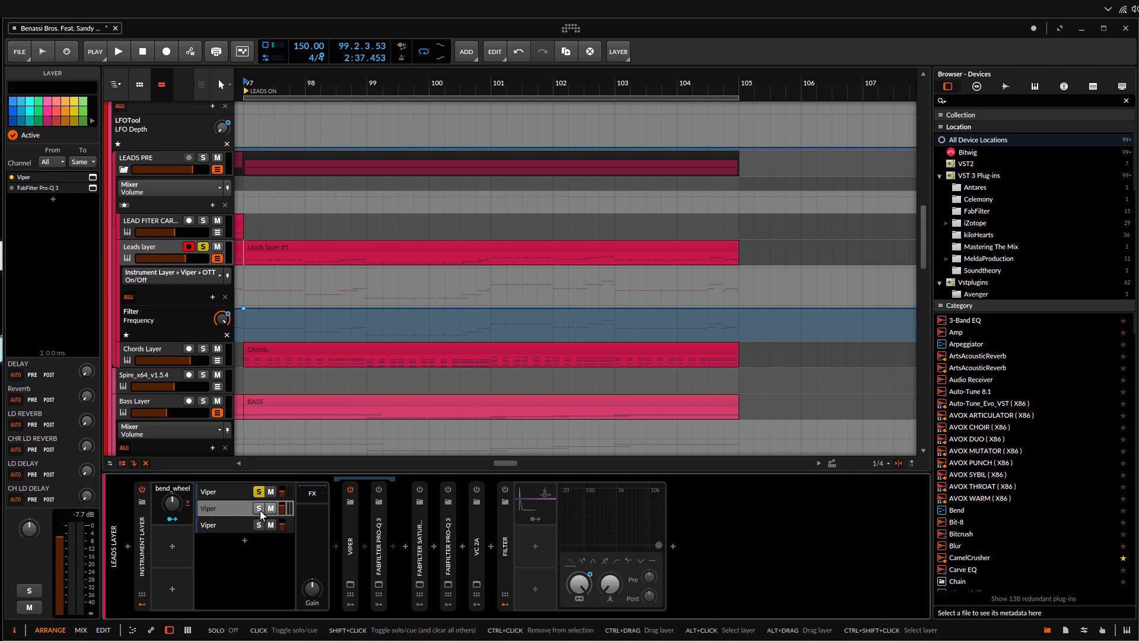
{"action": "left_click", "coordinate": [260, 509]}
{"action": "left_click", "coordinate": [259, 492]}
{"action": "key", "text": "space"}
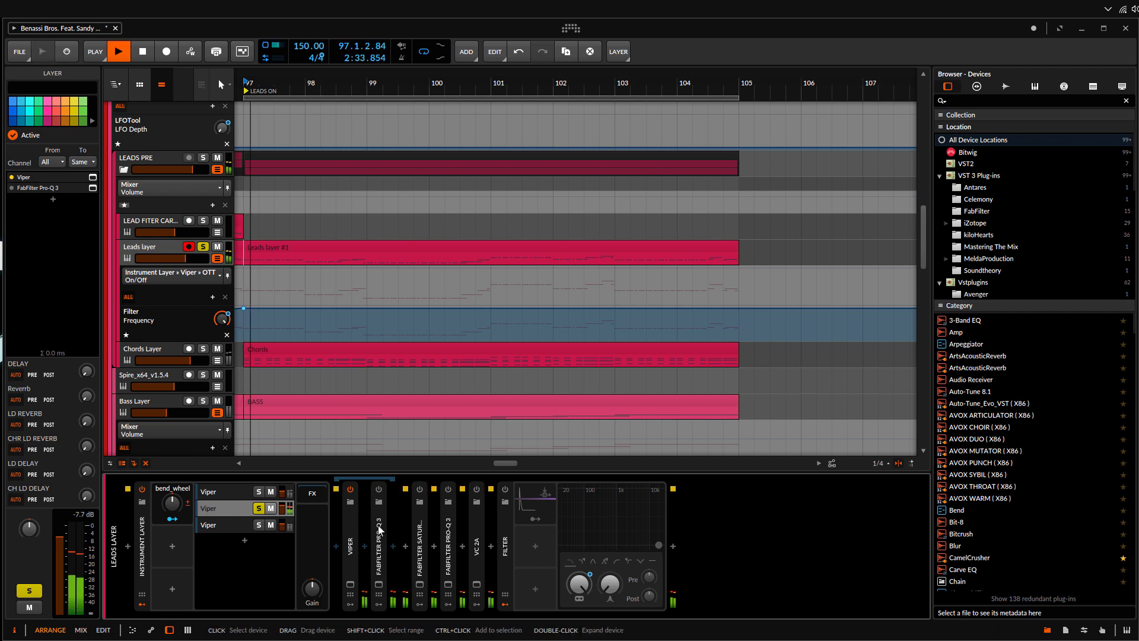
Examine the second Viper layer's synth settings while auditioning it, and view its preset list
{"action": "left_click", "coordinate": [350, 586]}
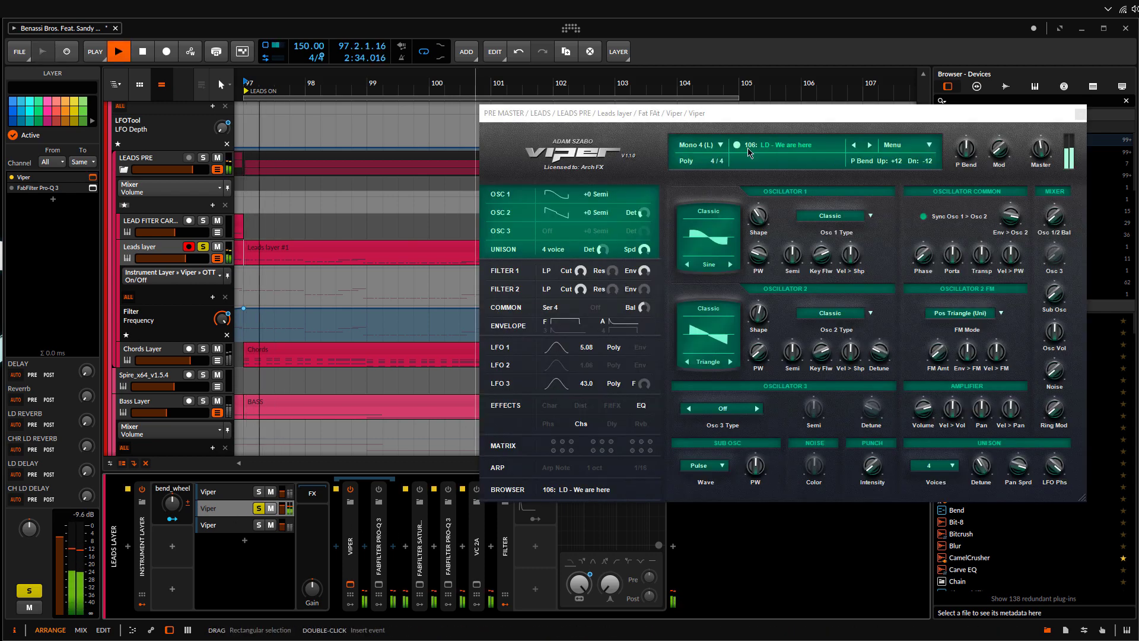
{"action": "key", "text": "space"}
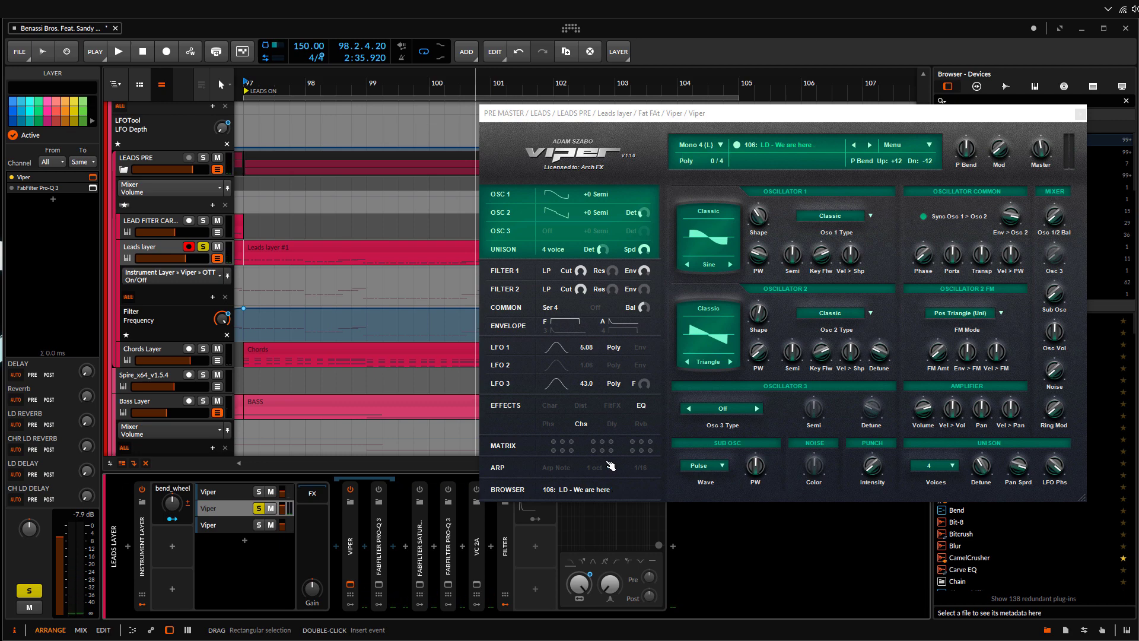
{"action": "left_click", "coordinate": [626, 489]}
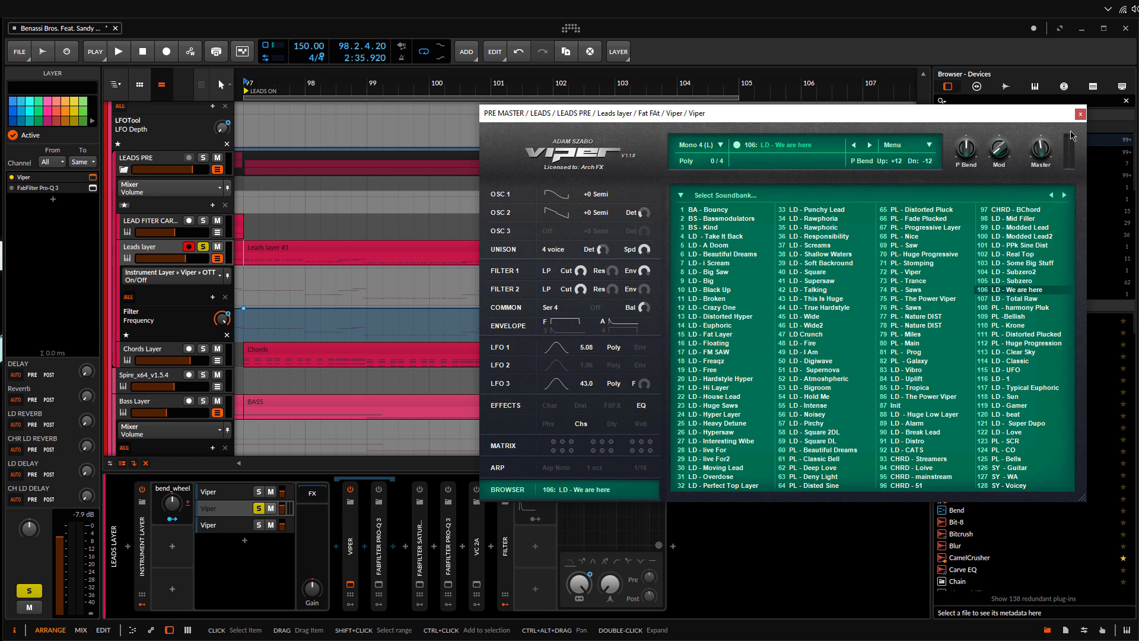
{"action": "left_click", "coordinate": [1080, 115]}
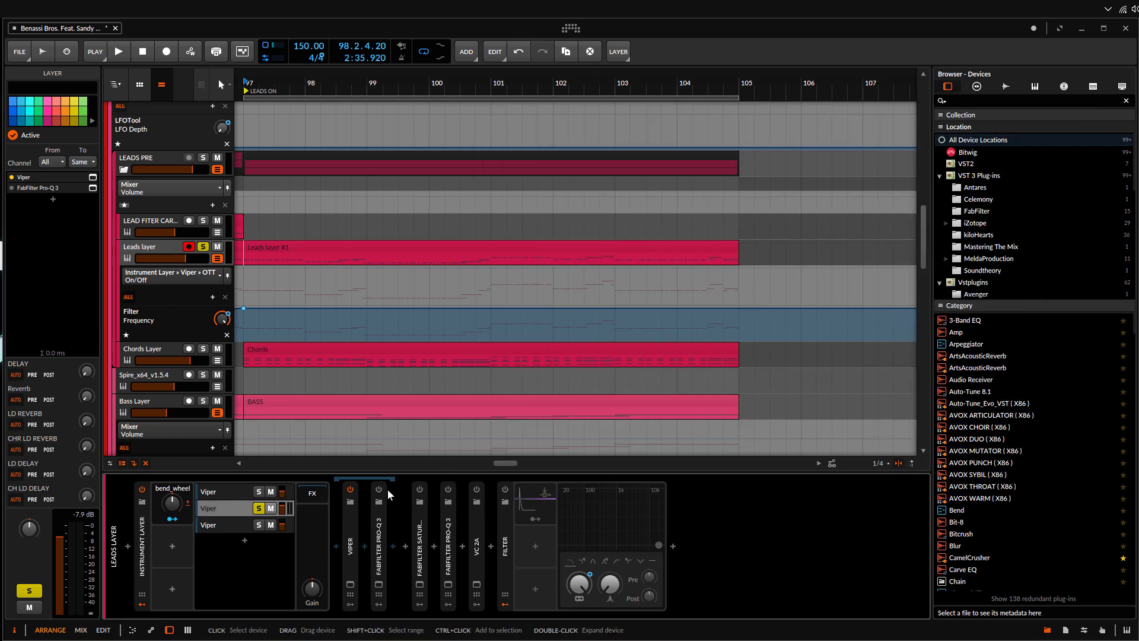
Enable FabFilter Pro-Q 3 on the second Viper layer, comparing it on and off during playback and checking its low-cut band
{"action": "left_click", "coordinate": [379, 490]}
{"action": "left_click", "coordinate": [378, 583]}
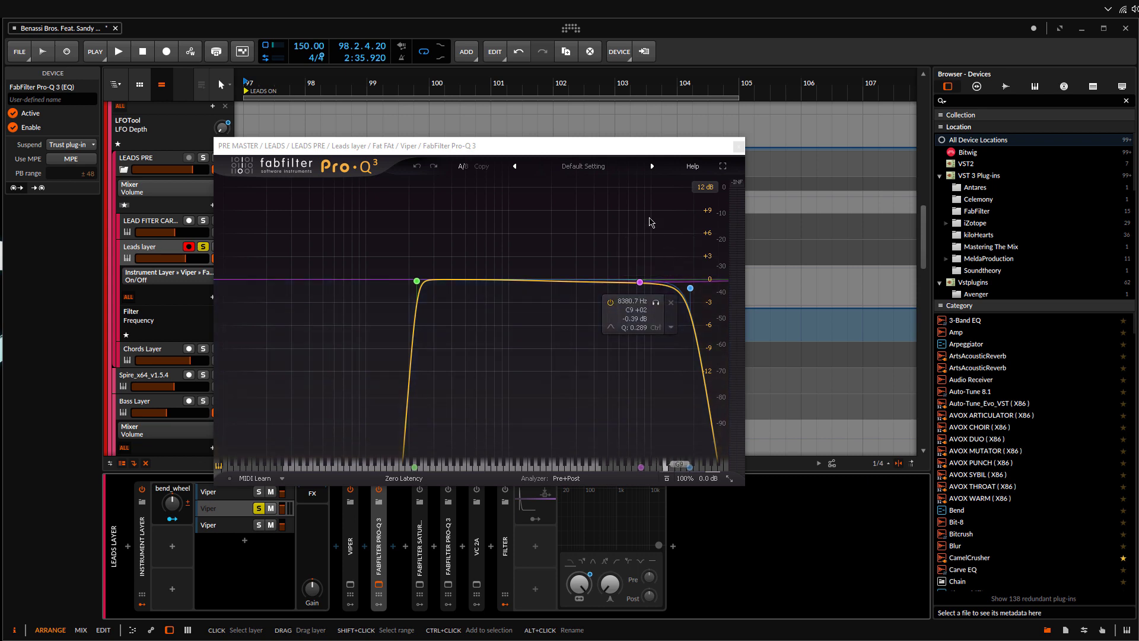
{"action": "key", "text": "space"}
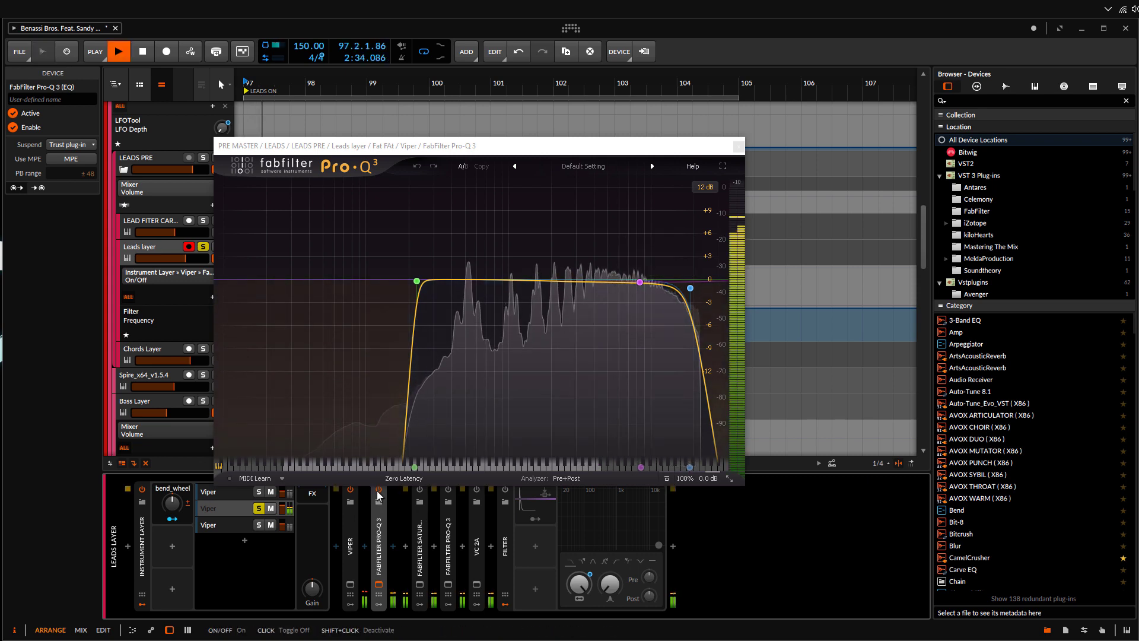
{"action": "left_click", "coordinate": [378, 490]}
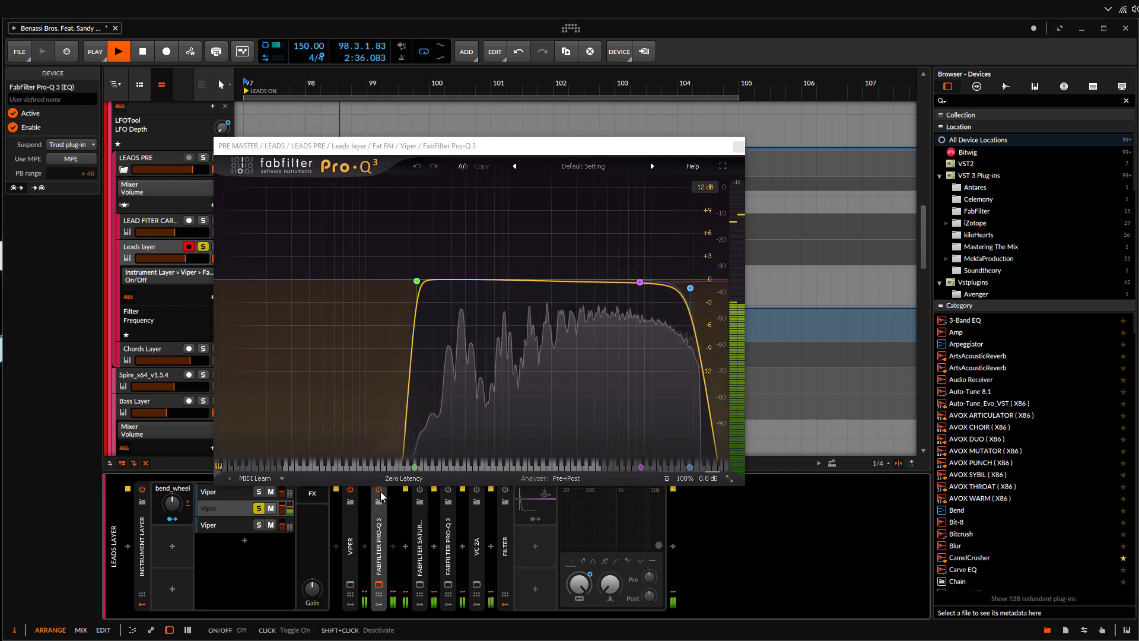
{"action": "left_click", "coordinate": [380, 491]}
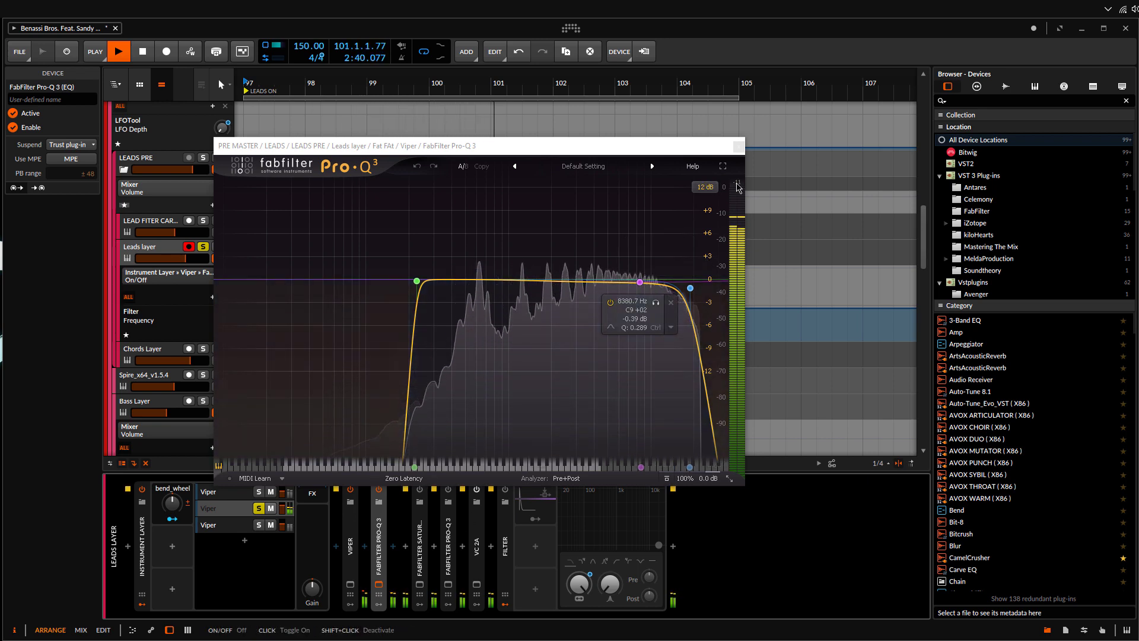
{"action": "key", "text": "space"}
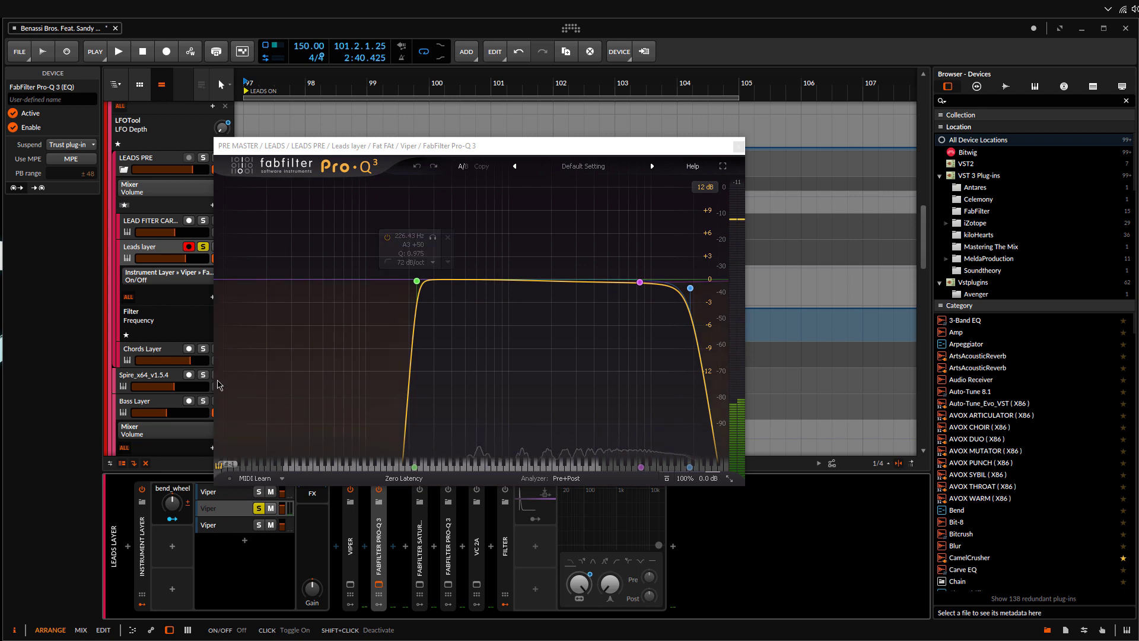
{"action": "left_click", "coordinate": [416, 280]}
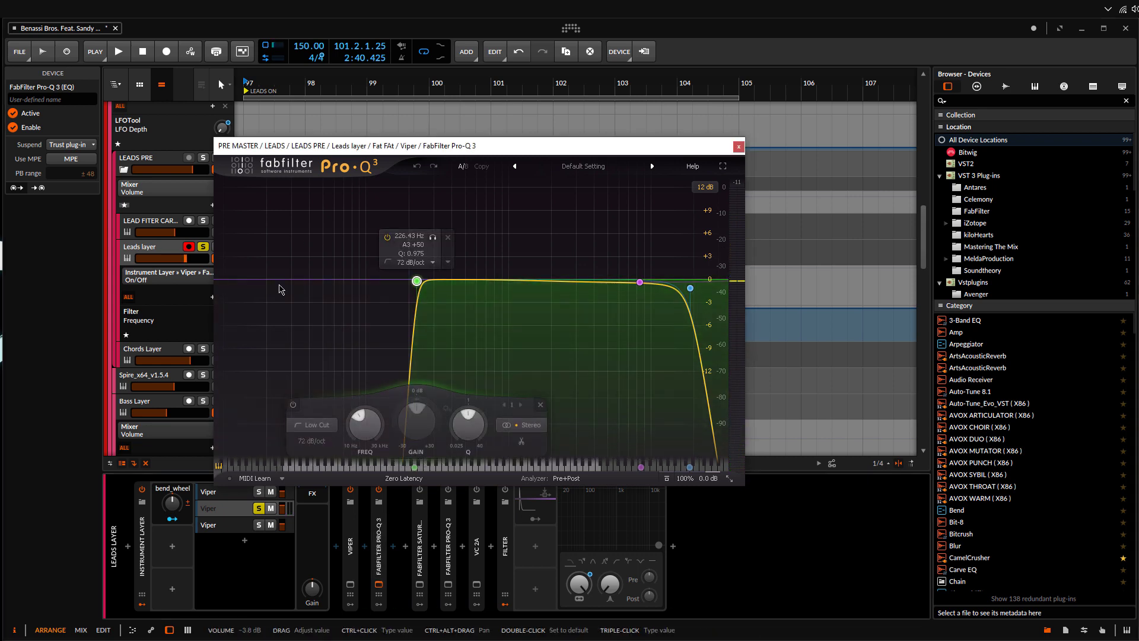
{"action": "left_click", "coordinate": [738, 147]}
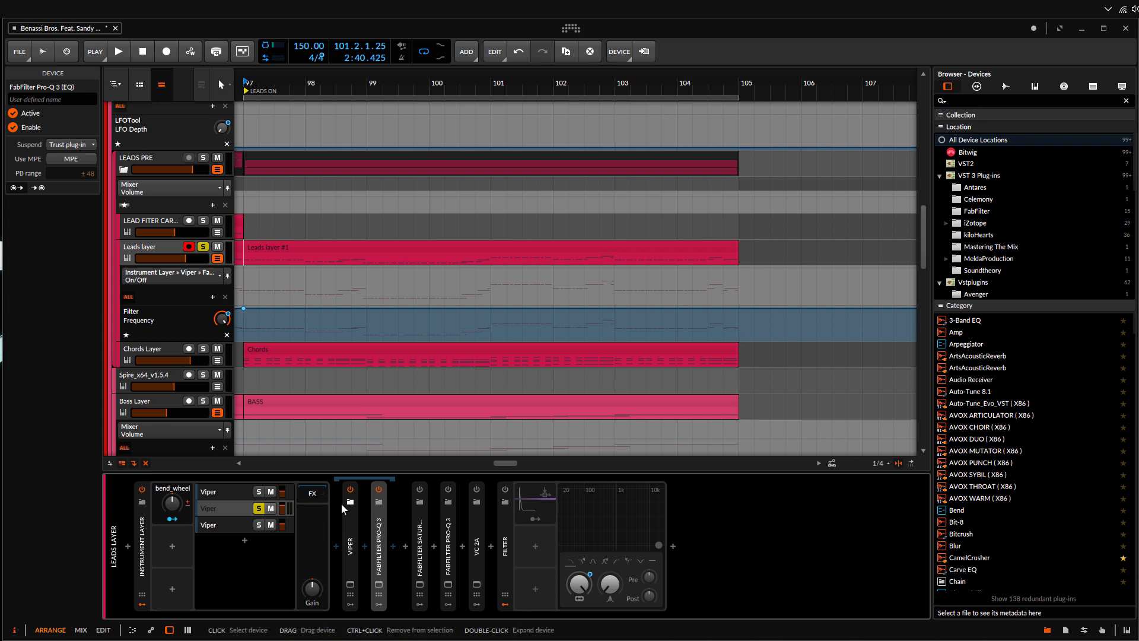
Solo the third Viper layer in place of the second and bring its synth window fully into view
{"action": "left_click", "coordinate": [253, 526]}
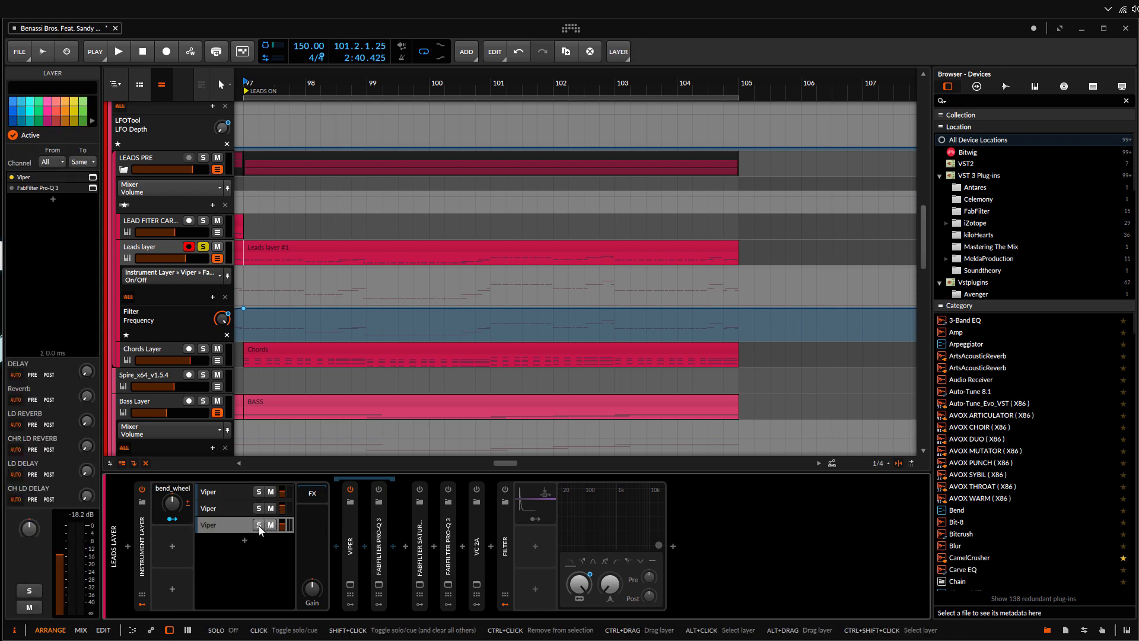
{"action": "left_click", "coordinate": [259, 525]}
{"action": "left_click", "coordinate": [350, 585]}
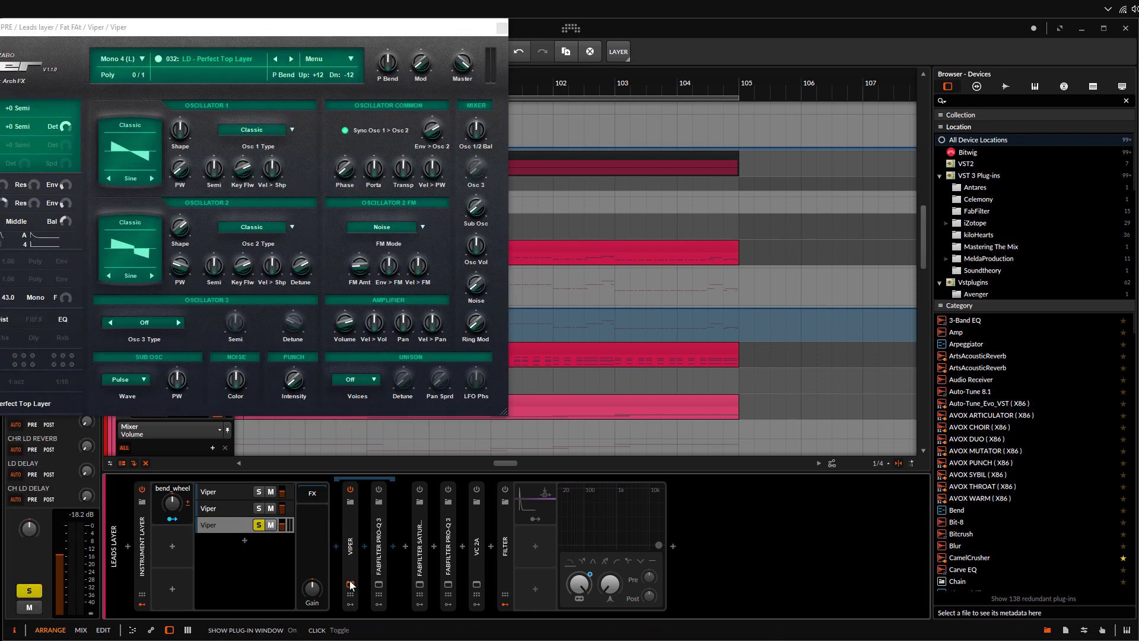
{"action": "left_click_drag", "start_coordinate": [267, 27], "coordinate": [677, 106]}
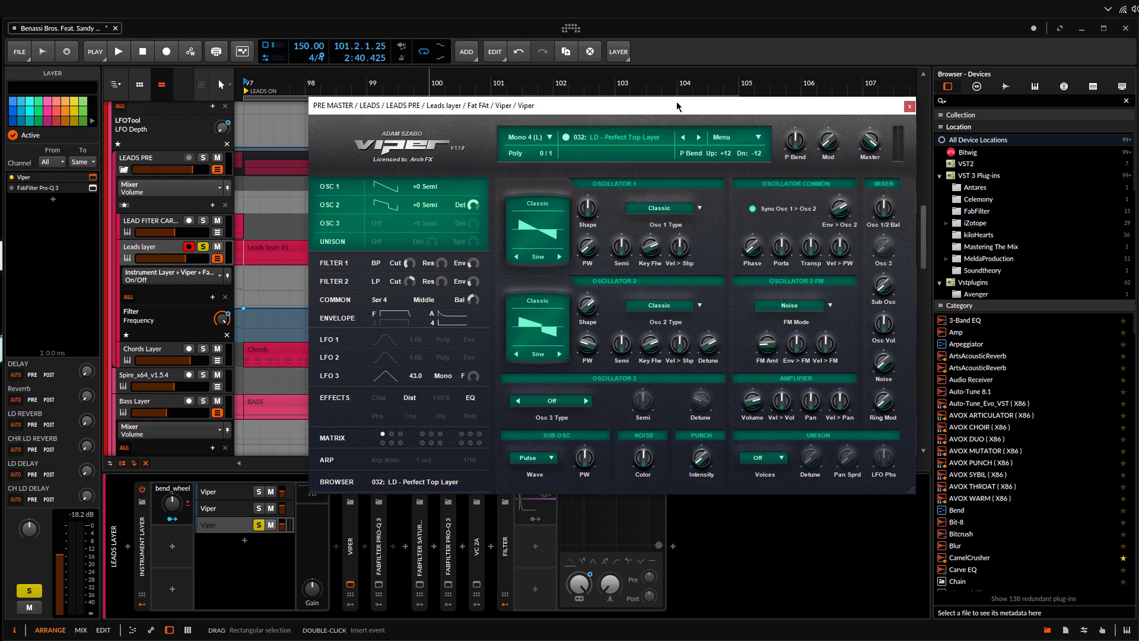
Audition the third Viper layer from bar 97 and view its preset list
{"action": "key", "text": "space"}
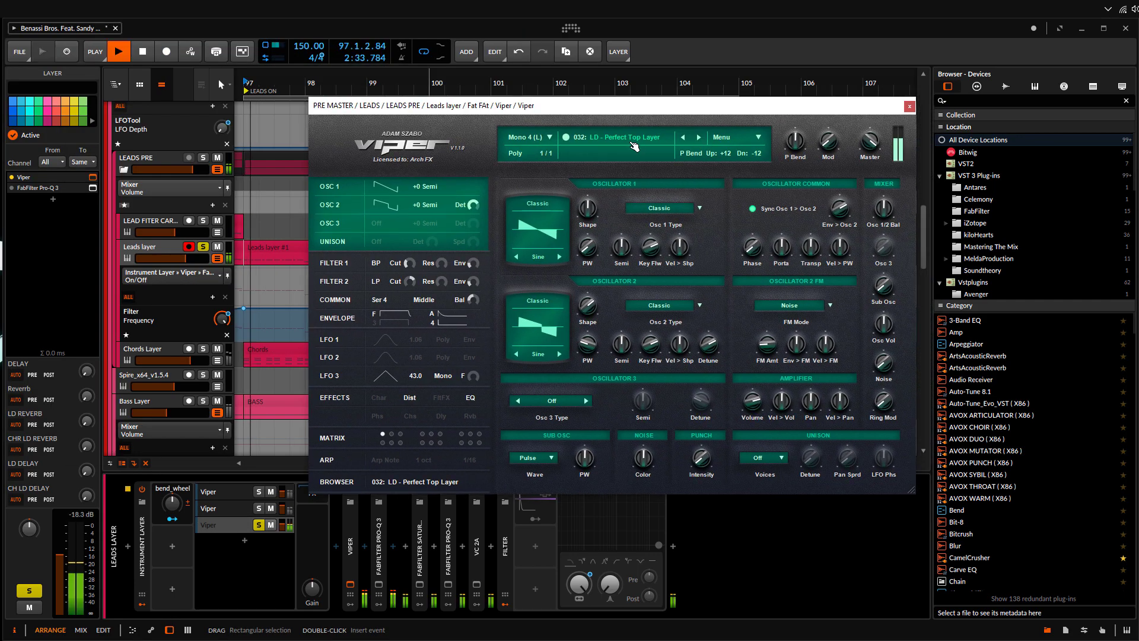
{"action": "key", "text": "space"}
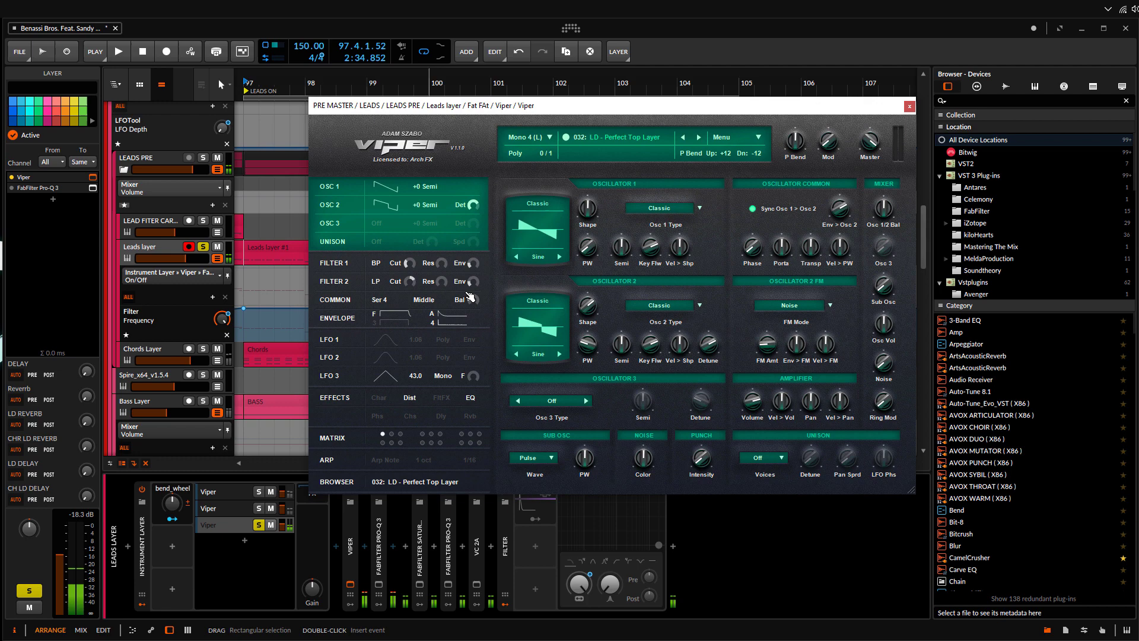
{"action": "left_click", "coordinate": [428, 484]}
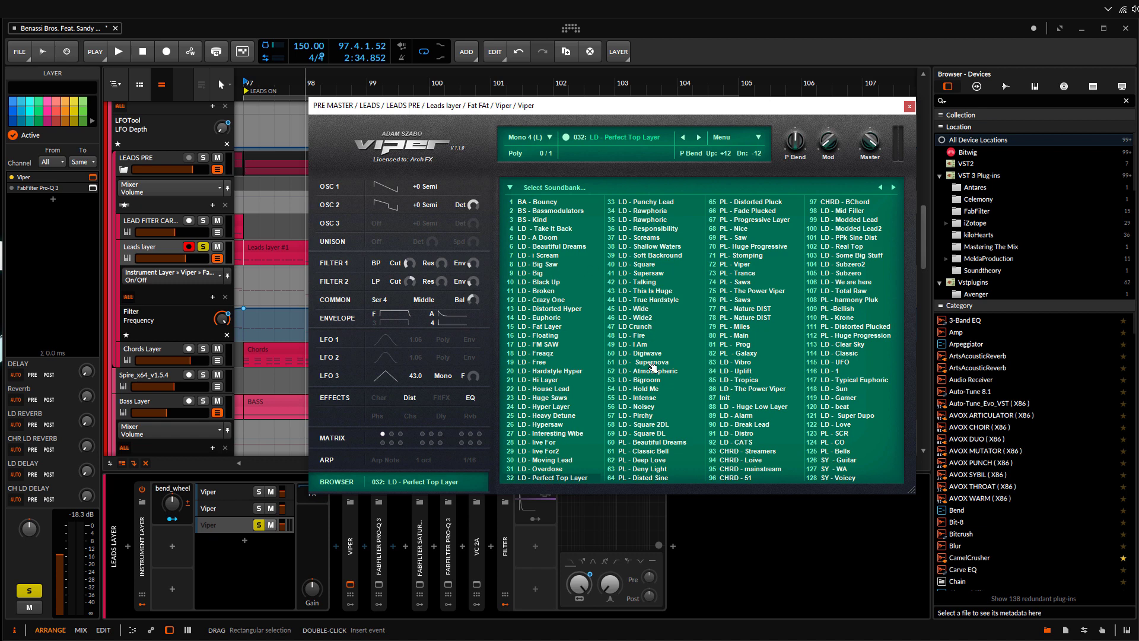
{"action": "left_click", "coordinate": [910, 106]}
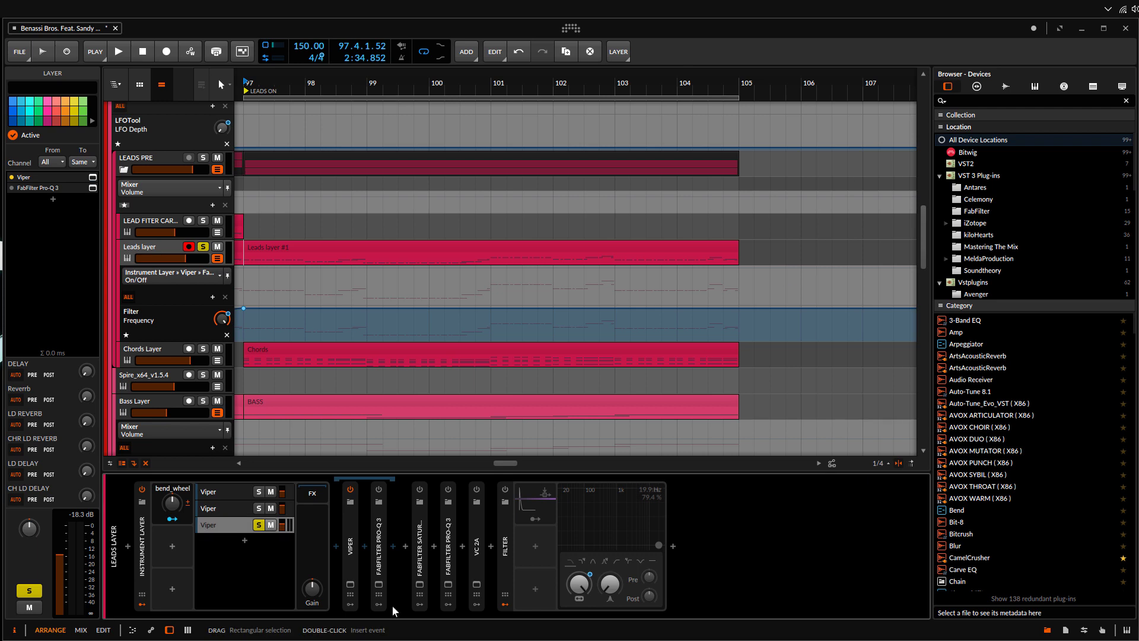
Enable FabFilter Pro-Q 3 on the third Viper layer and open its EQ window
{"action": "left_click", "coordinate": [259, 495]}
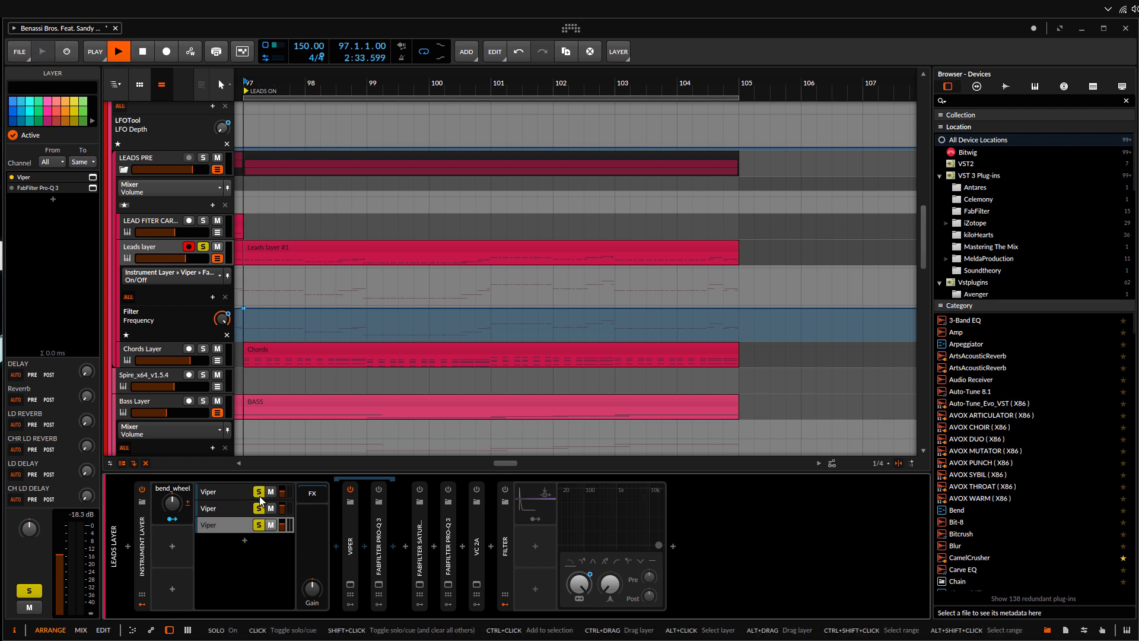
{"action": "left_click", "coordinate": [259, 508]}
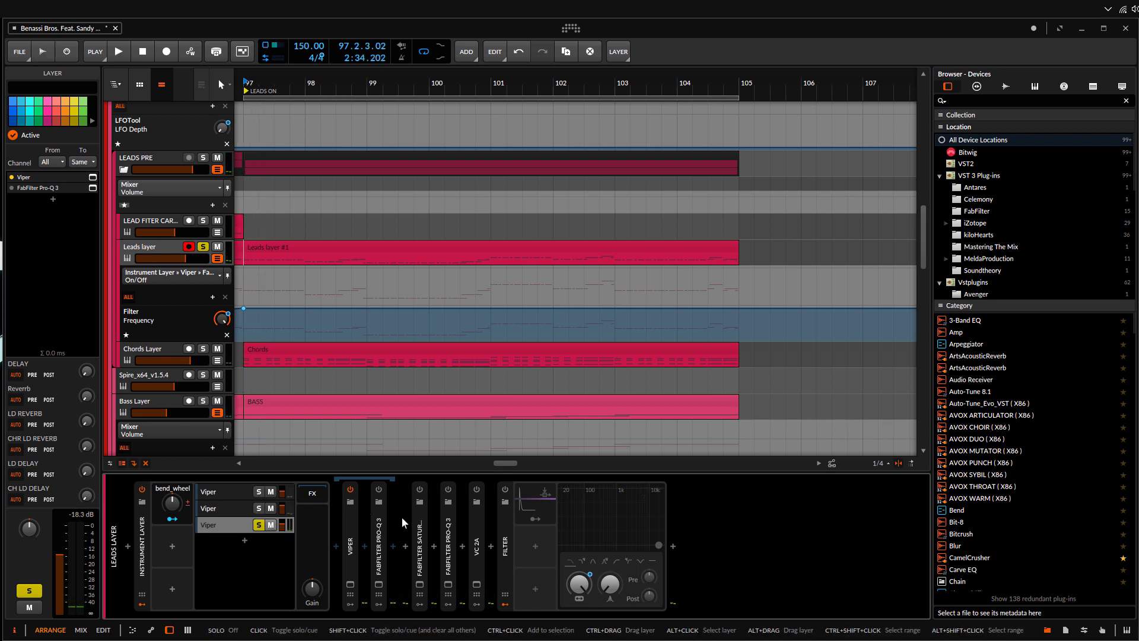
{"action": "left_click", "coordinate": [383, 588]}
{"action": "left_click", "coordinate": [379, 585]}
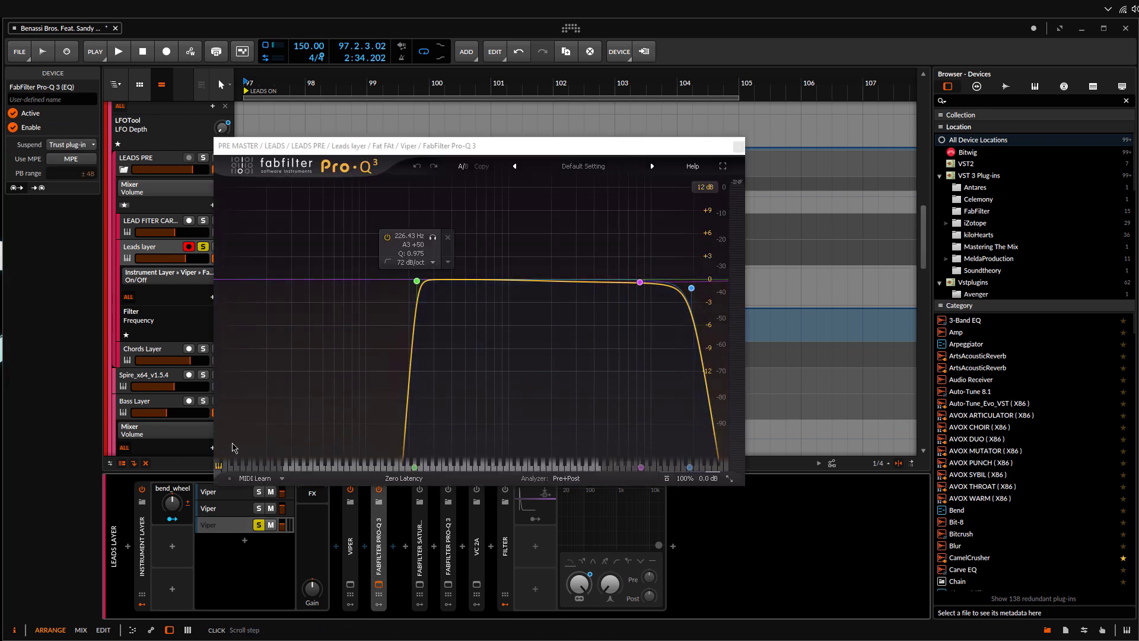
Solo all three Viper layers and audition them together with their EQs enabled
{"action": "left_click", "coordinate": [229, 508]}
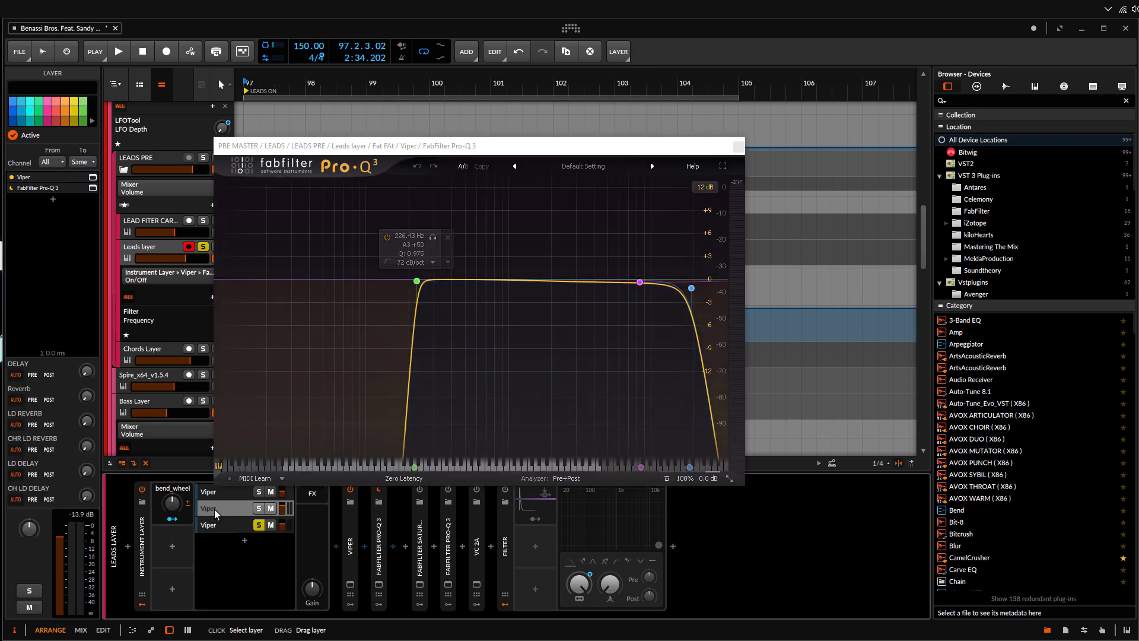
{"action": "key", "text": "space"}
{"action": "left_click", "coordinate": [259, 509]}
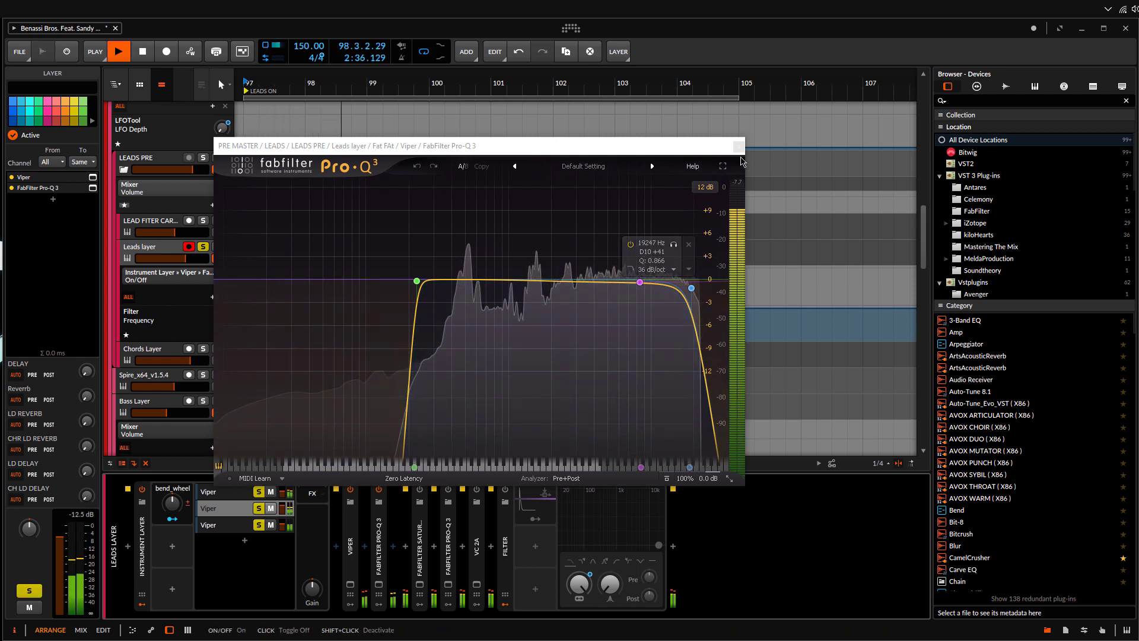
{"action": "left_click", "coordinate": [740, 148]}
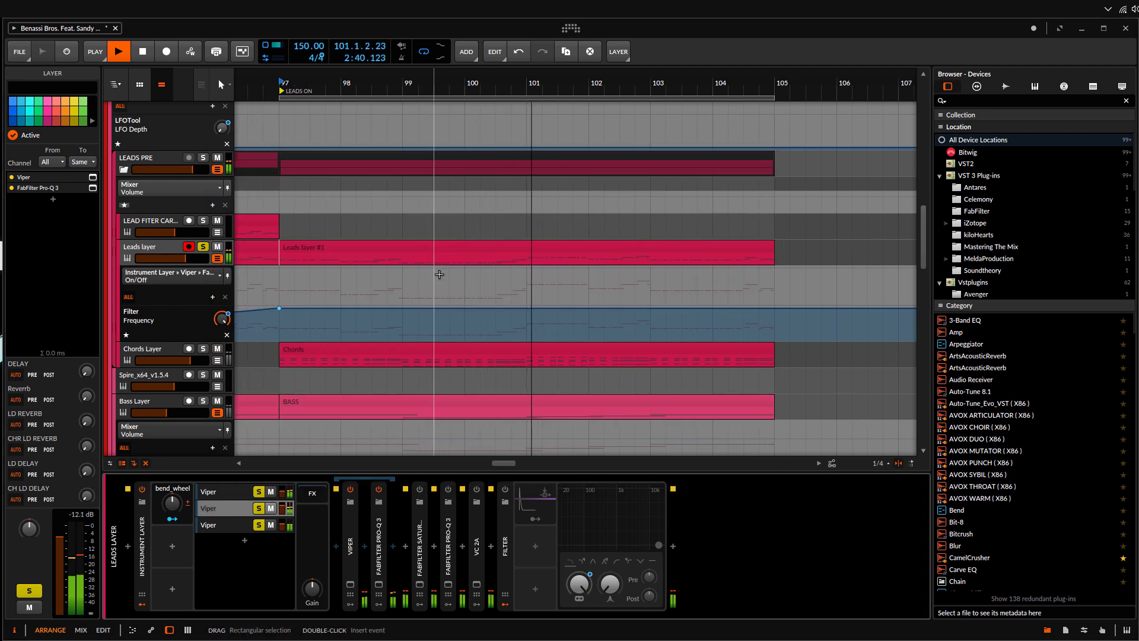
{"action": "key", "text": "space"}
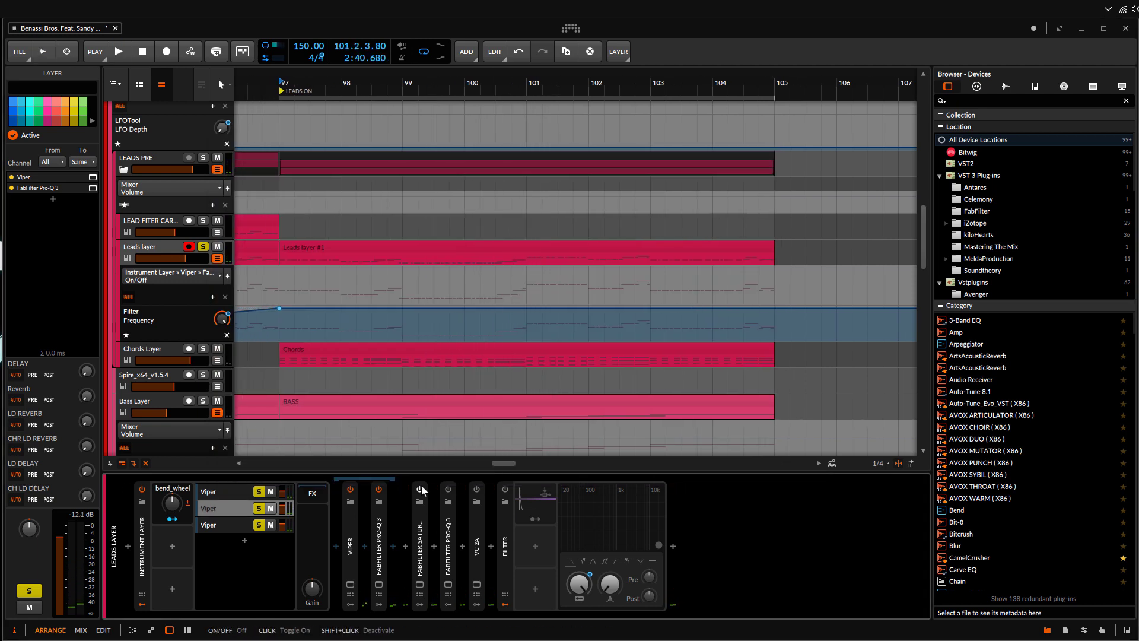
Enable FabFilter Saturn 2 on the Leads layer track, check its preset and audition the saturation from bar 97
{"action": "left_click", "coordinate": [420, 586]}
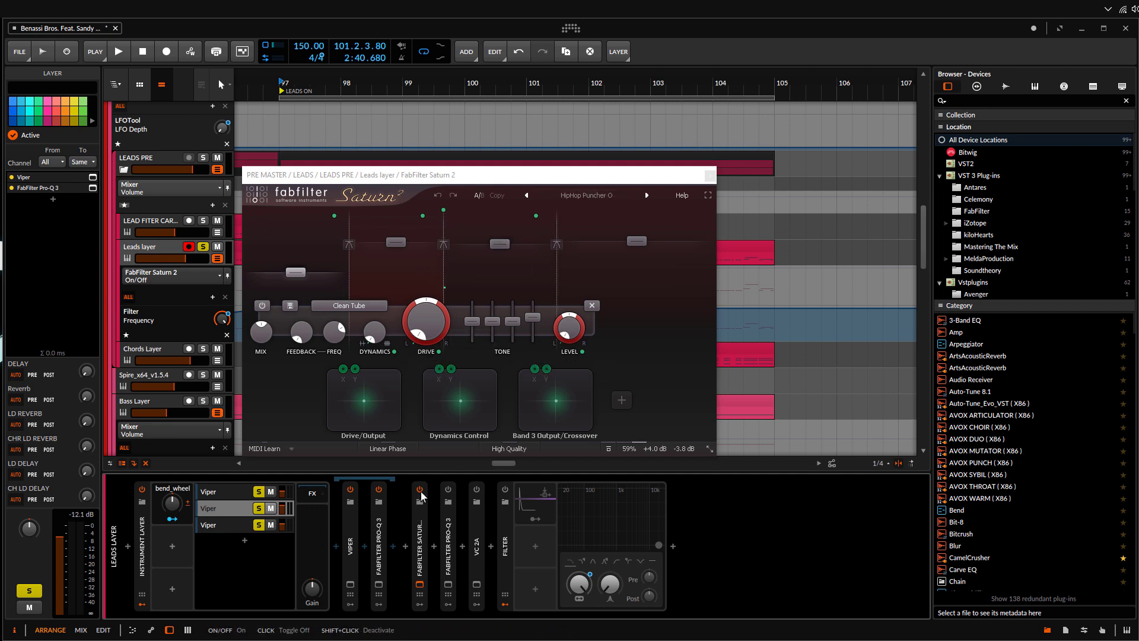
{"action": "left_click", "coordinate": [589, 195]}
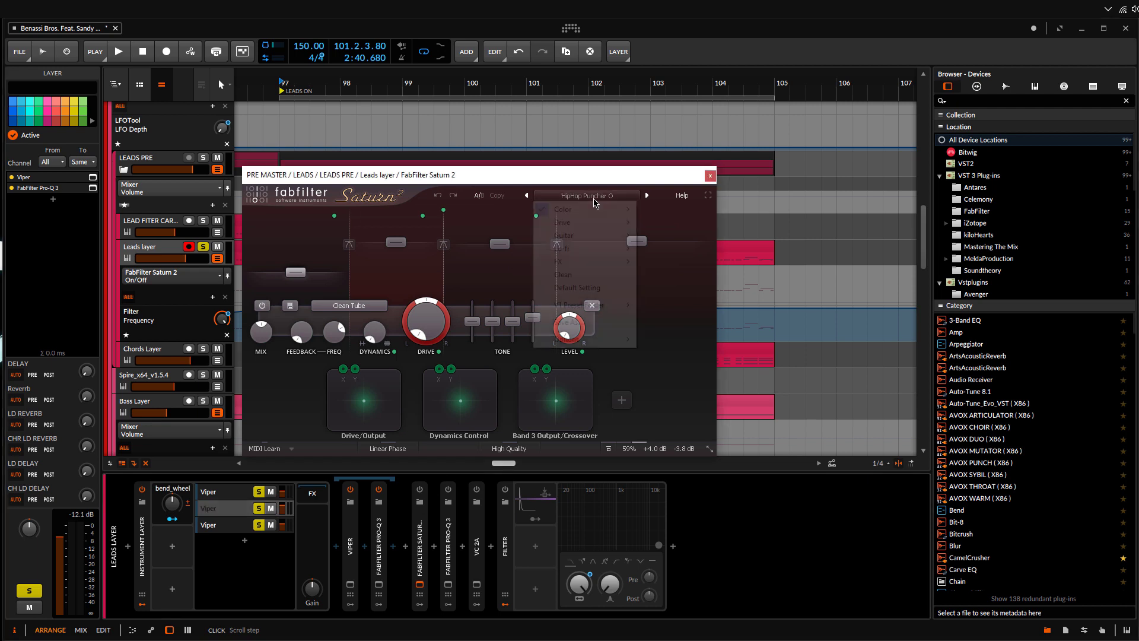
{"action": "left_click", "coordinate": [544, 169]}
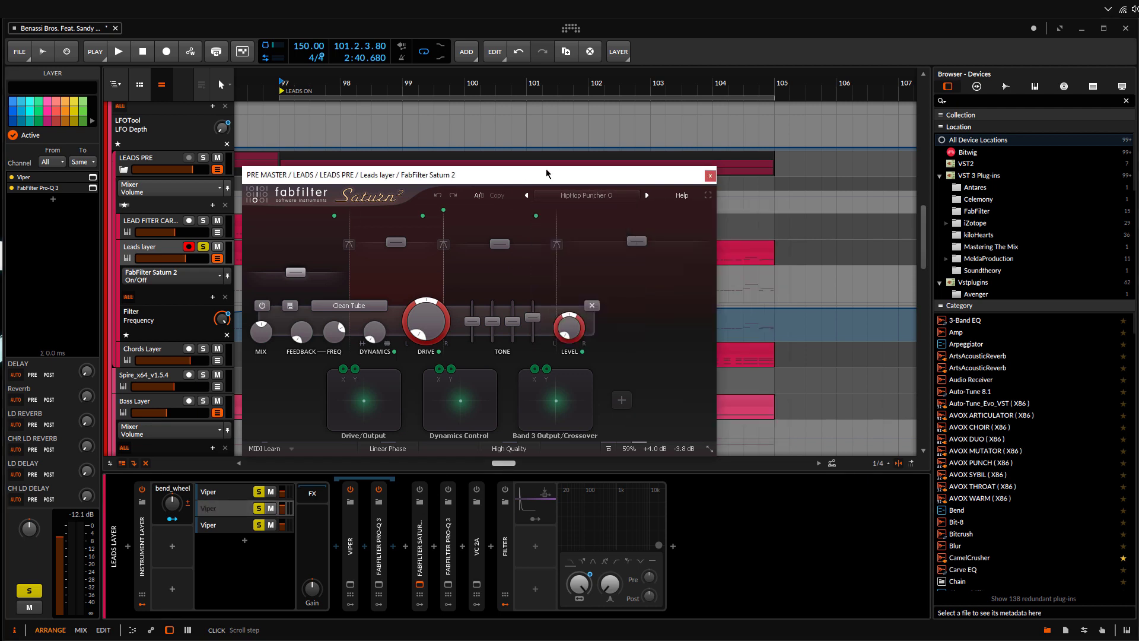
{"action": "key", "text": "space"}
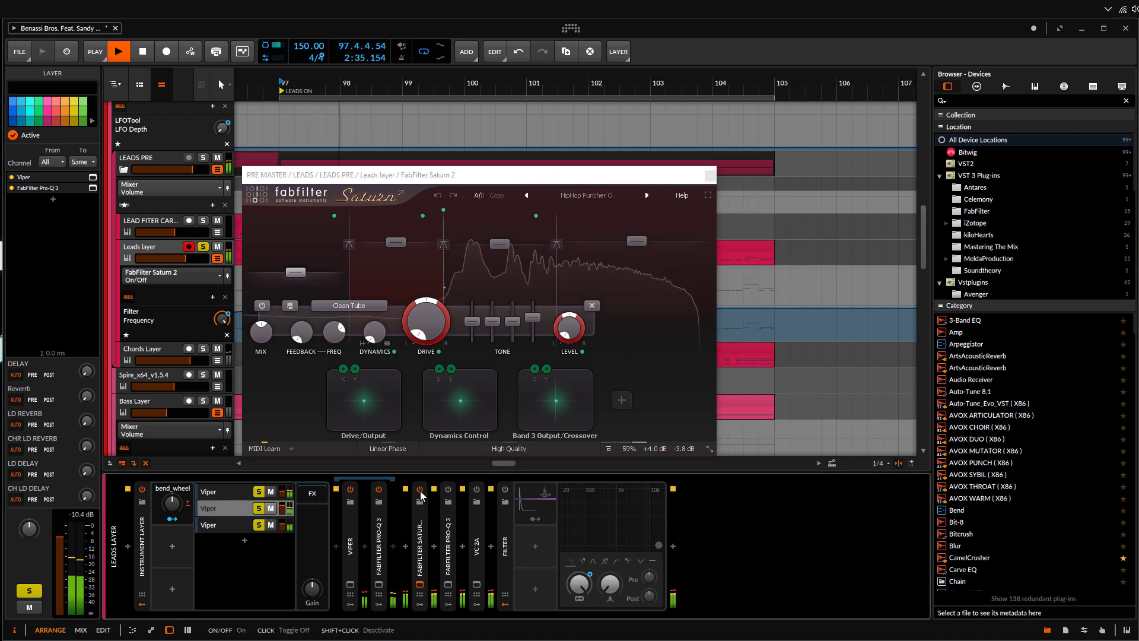
{"action": "key", "text": "space"}
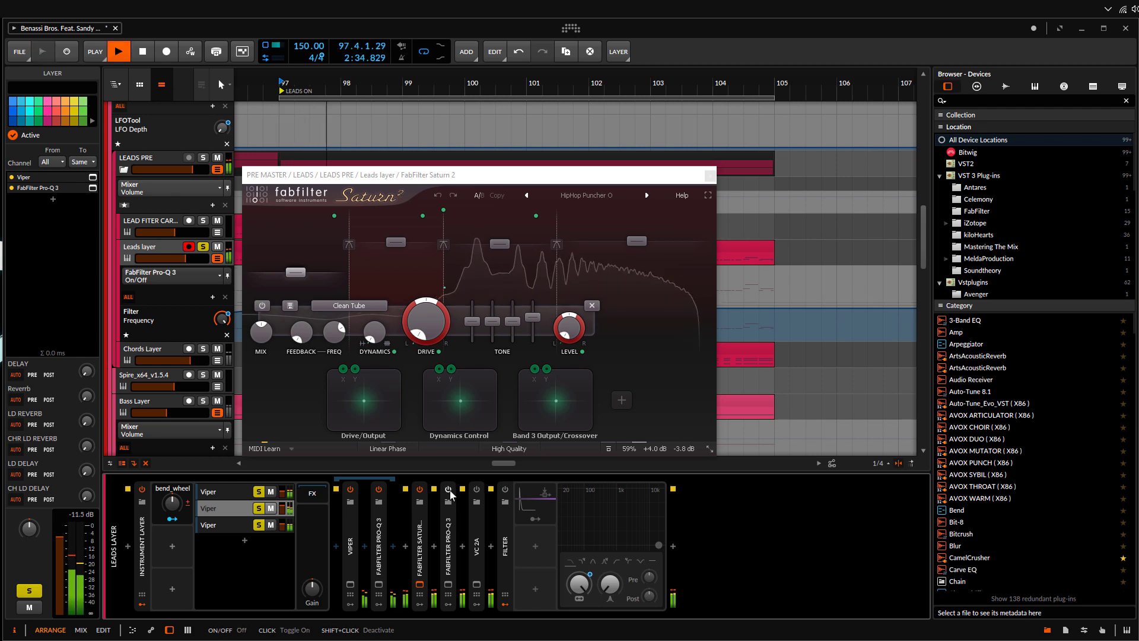
Enable FabFilter Pro-Q 3 after Saturn 2 on the Leads layer track and bring its EQ curve fully into view
{"action": "left_click", "coordinate": [449, 492]}
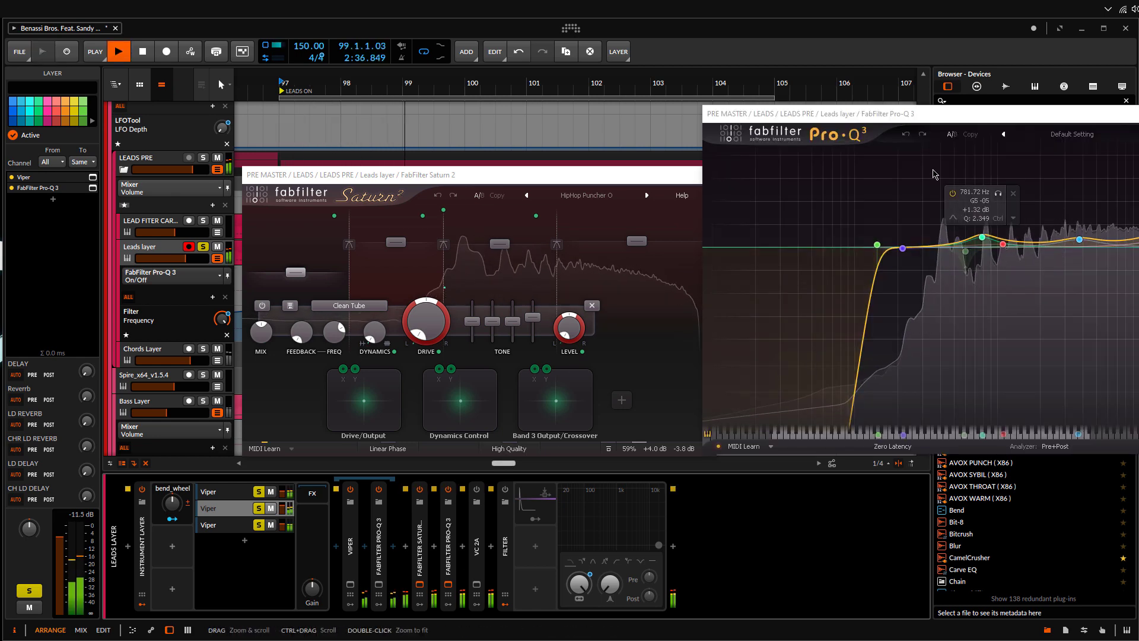
{"action": "key", "text": "space"}
{"action": "left_click_drag", "start_coordinate": [926, 113], "coordinate": [496, 160]}
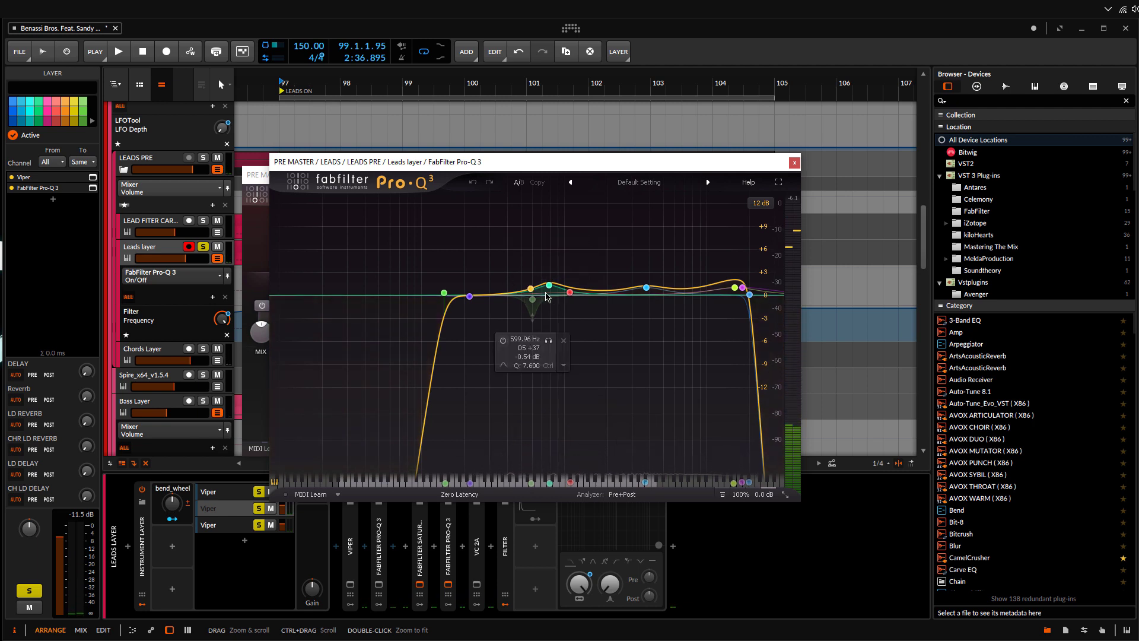
Close the leftover window behind the Leads layer's Pro-Q 3, play the lead through the EQ and move its window clear of the device chain
{"action": "left_click", "coordinate": [260, 175]}
{"action": "left_click", "coordinate": [715, 176]}
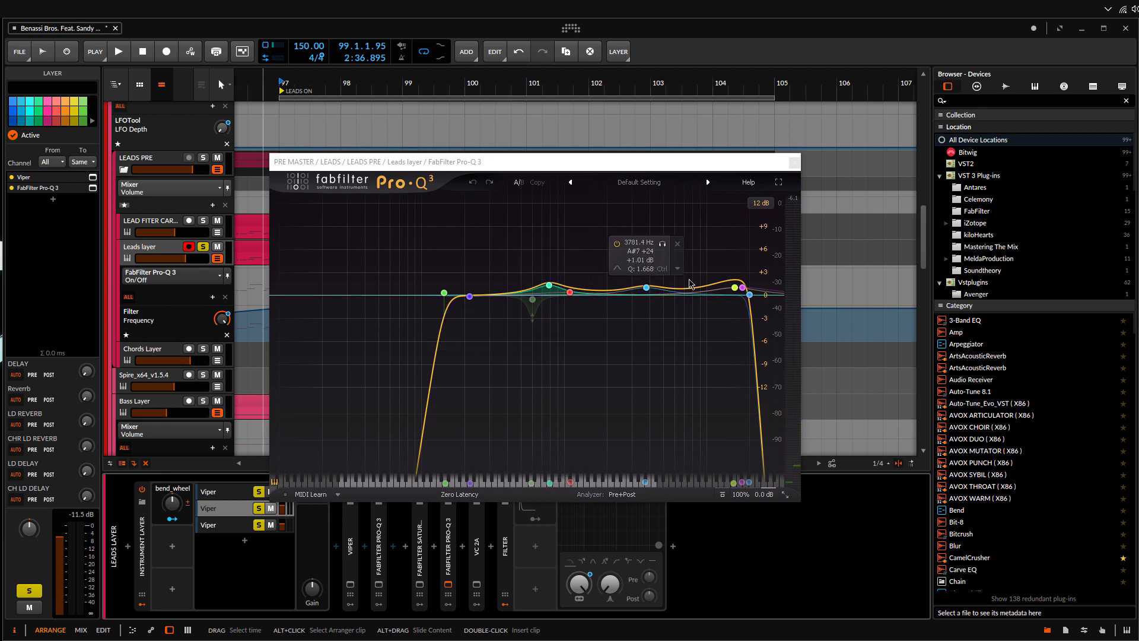
{"action": "key", "text": "space"}
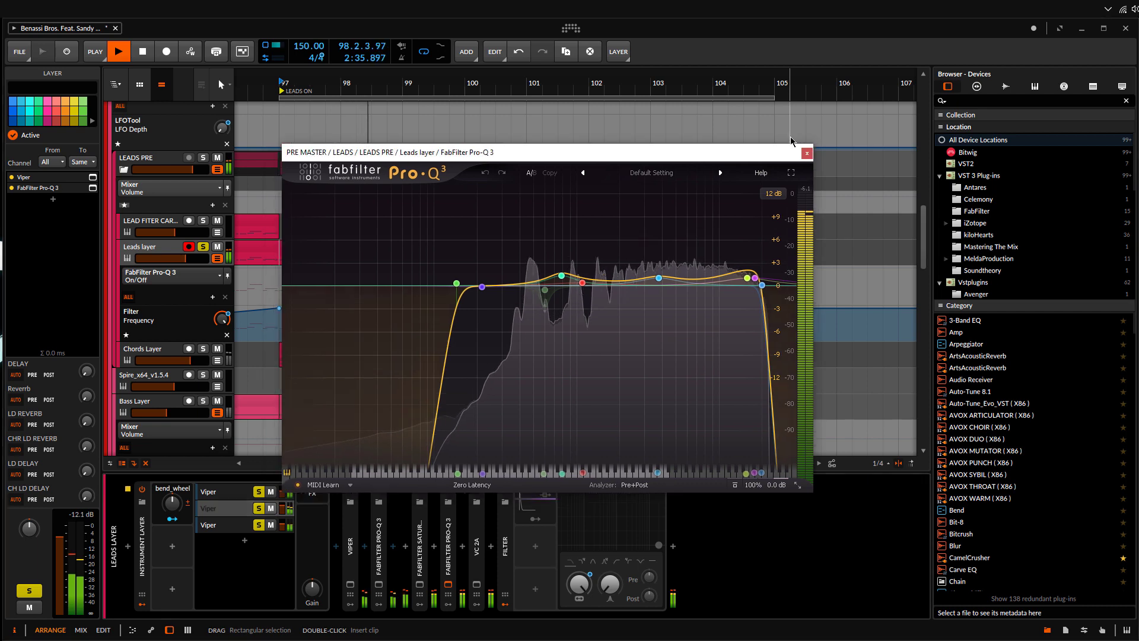
{"action": "left_click_drag", "start_coordinate": [795, 151], "coordinate": [831, 86]}
Enable VC 2A after Pro-Q 3 on the Leads layer track, stop playback and open the compressor's window
{"action": "left_click", "coordinate": [477, 489]}
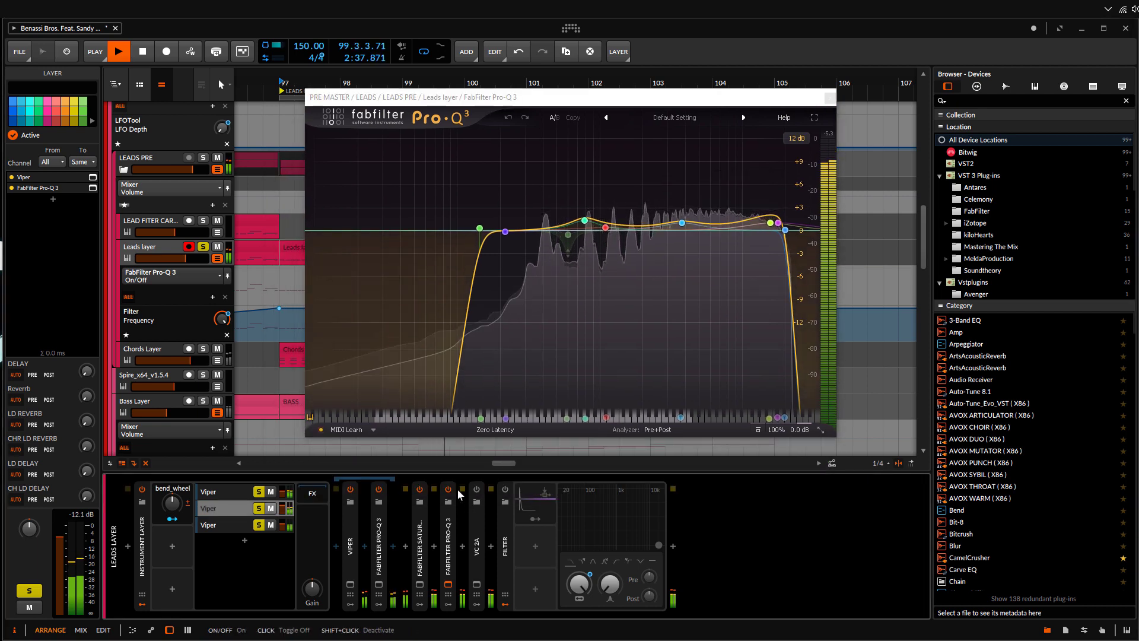
{"action": "key", "text": "space"}
{"action": "left_click", "coordinate": [477, 584]}
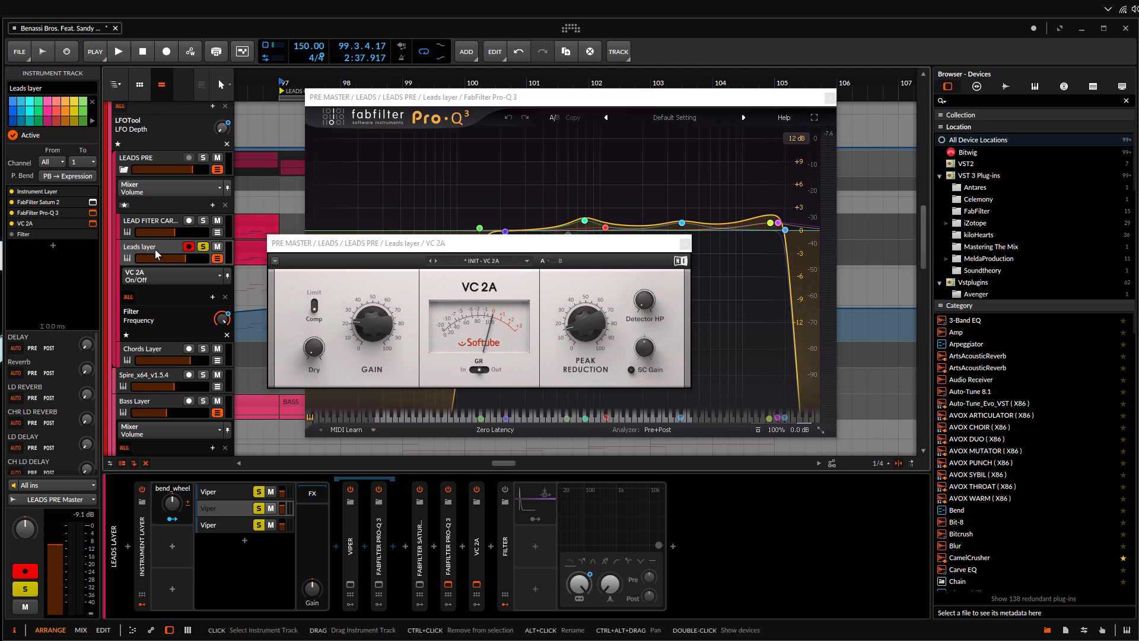
Play the lead from bar 97 and compare its sound with VC 2A bypassed and enabled
{"action": "key", "text": "space"}
{"action": "left_click", "coordinate": [477, 490]}
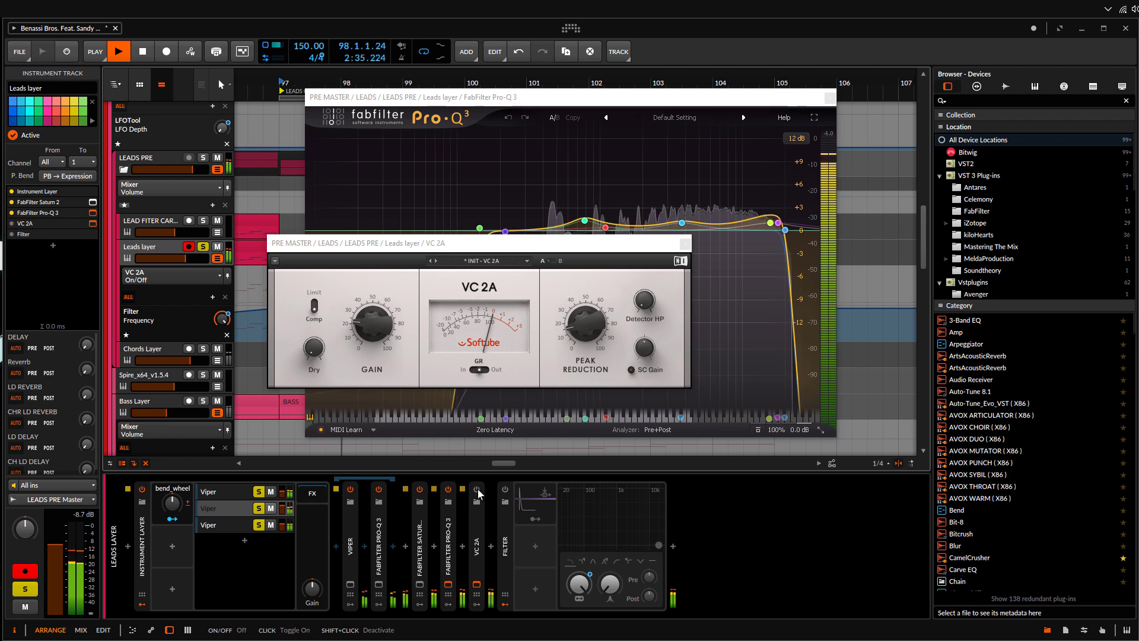
{"action": "left_click", "coordinate": [477, 490]}
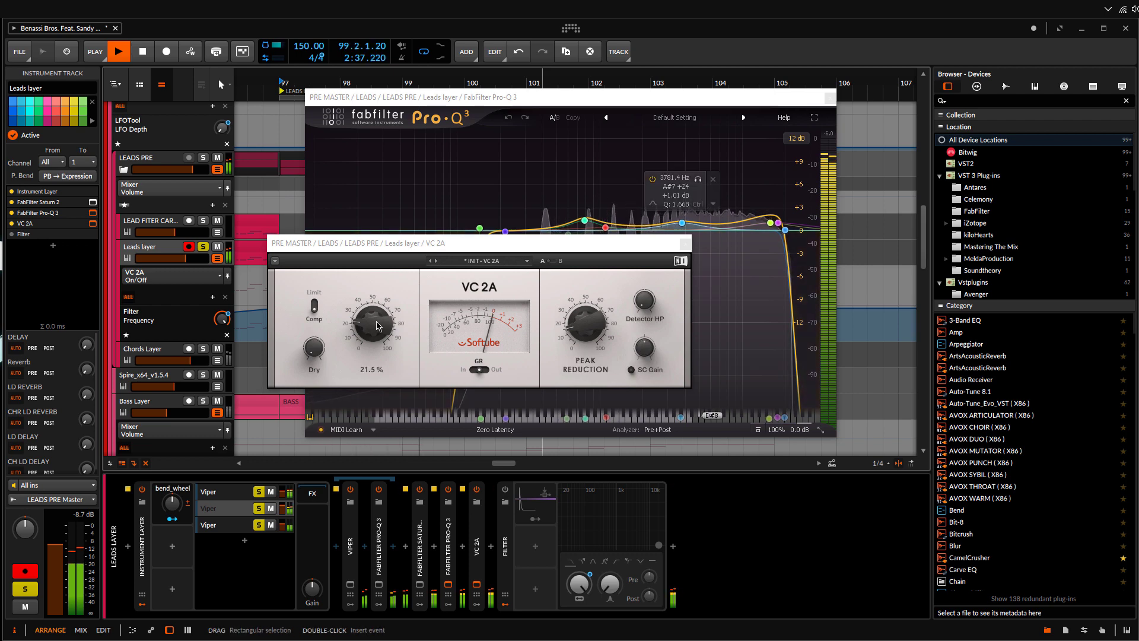
Adjust VC 2A's Gain, set its Peak Reduction to 21.0 %, and close the VC 2A and Pro-Q 3 windows
{"action": "left_click_drag", "start_coordinate": [377, 326], "coordinate": [377, 304]}
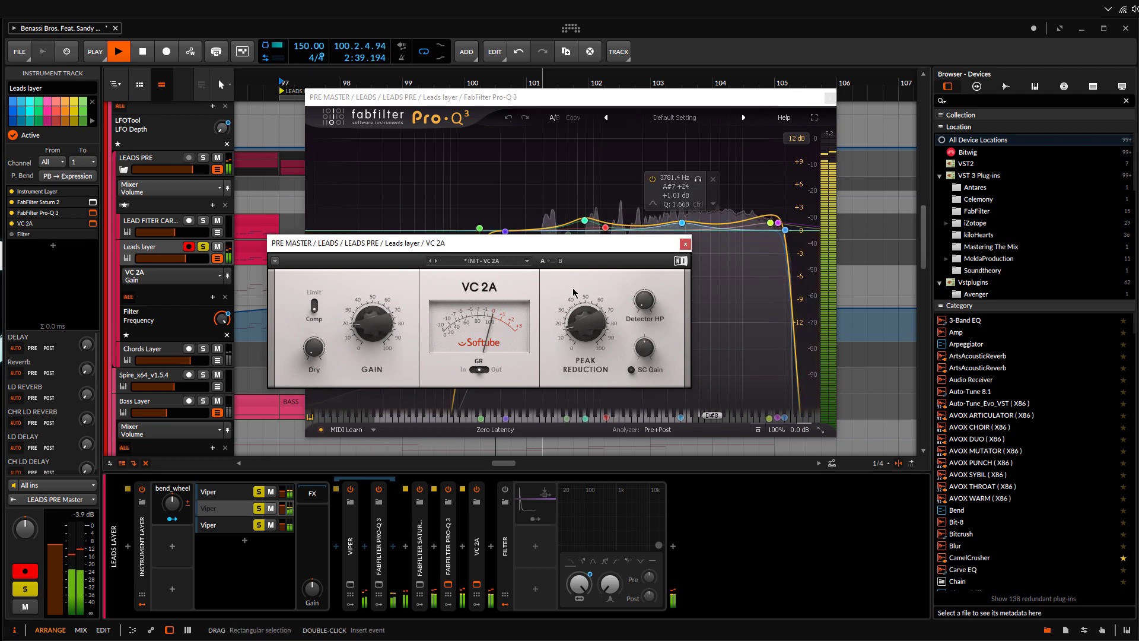
{"action": "mouse_move", "coordinate": [586, 322]}
{"action": "left_mouse_down"}
{"action": "mouse_move", "coordinate": [597, 244]}
{"action": "mouse_move", "coordinate": [579, 320]}
{"action": "left_mouse_up"}
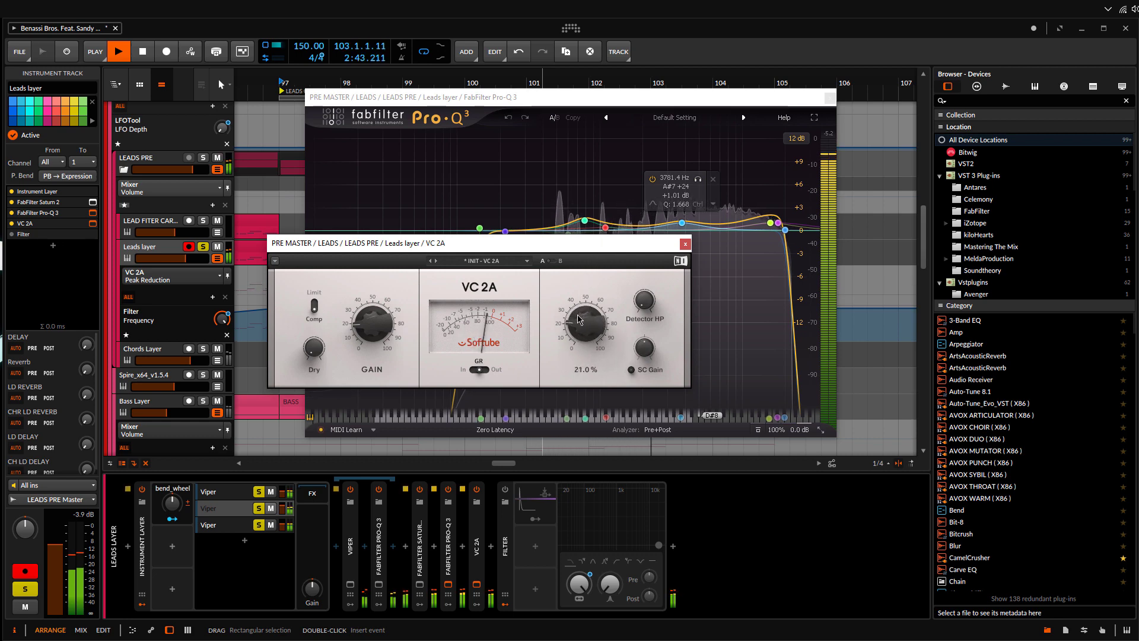
{"action": "left_click", "coordinate": [685, 244]}
{"action": "key", "text": "space"}
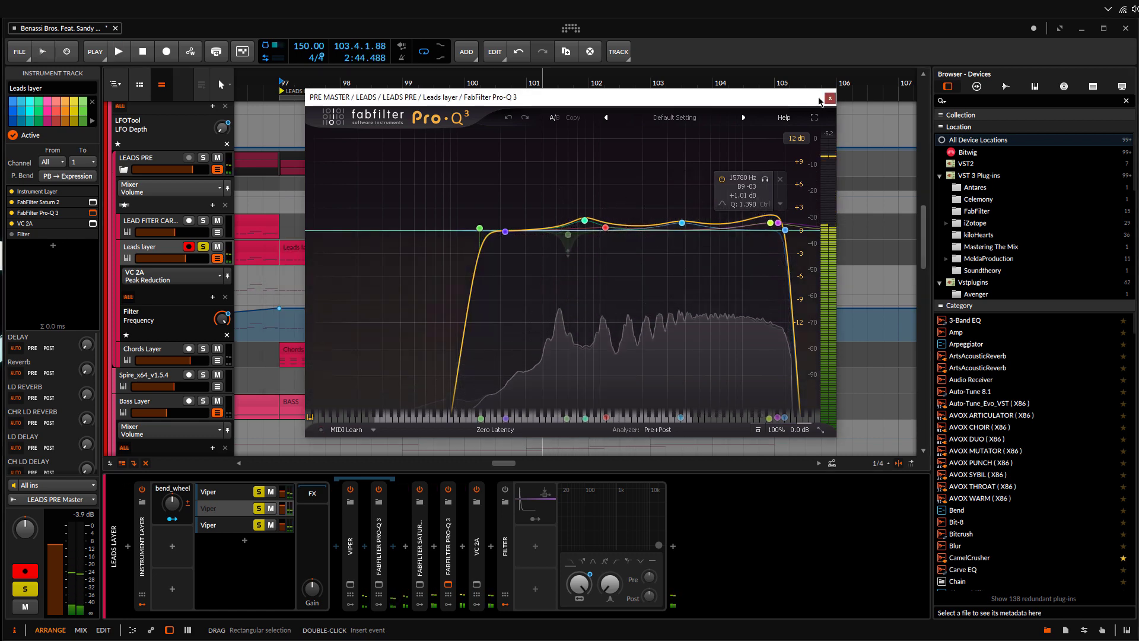
{"action": "left_click", "coordinate": [829, 98]}
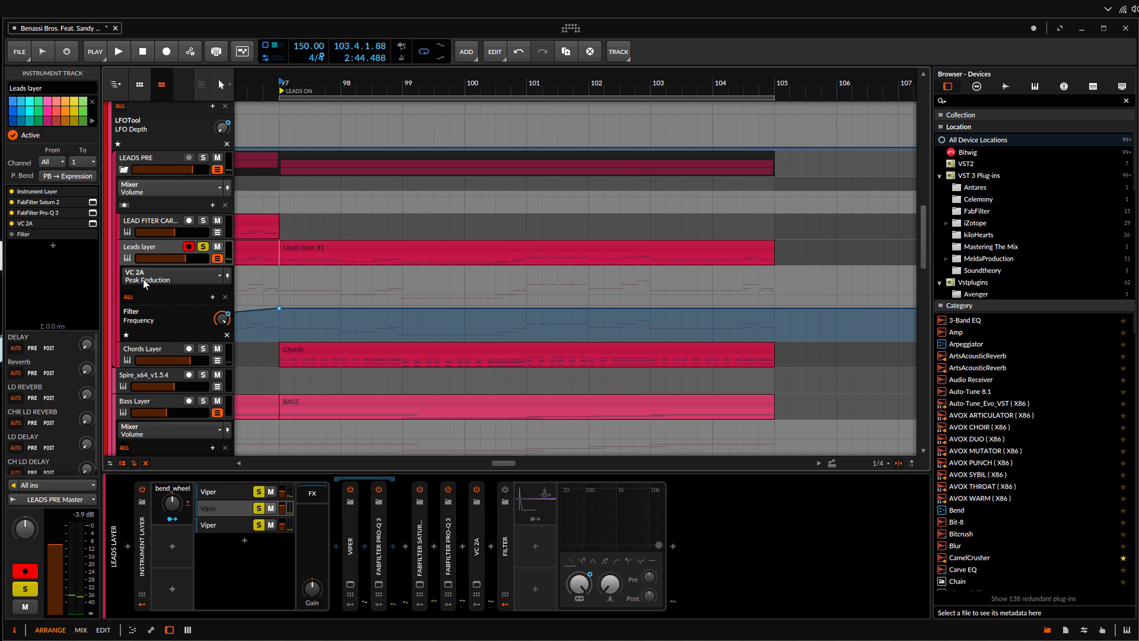
Set the Leads layer track's LD DELAY send to -2.7 dB and its LD REVERB send to -5.0 dB
{"action": "left_click", "coordinate": [86, 445]}
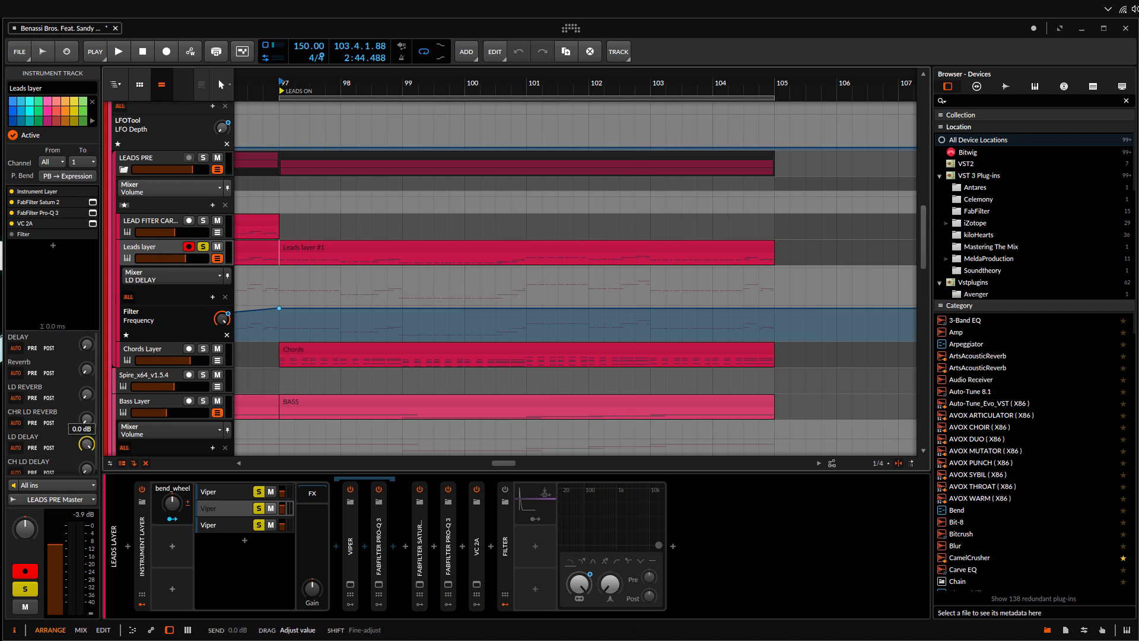
{"action": "left_click_drag", "start_coordinate": [86, 444], "coordinate": [85, 441]}
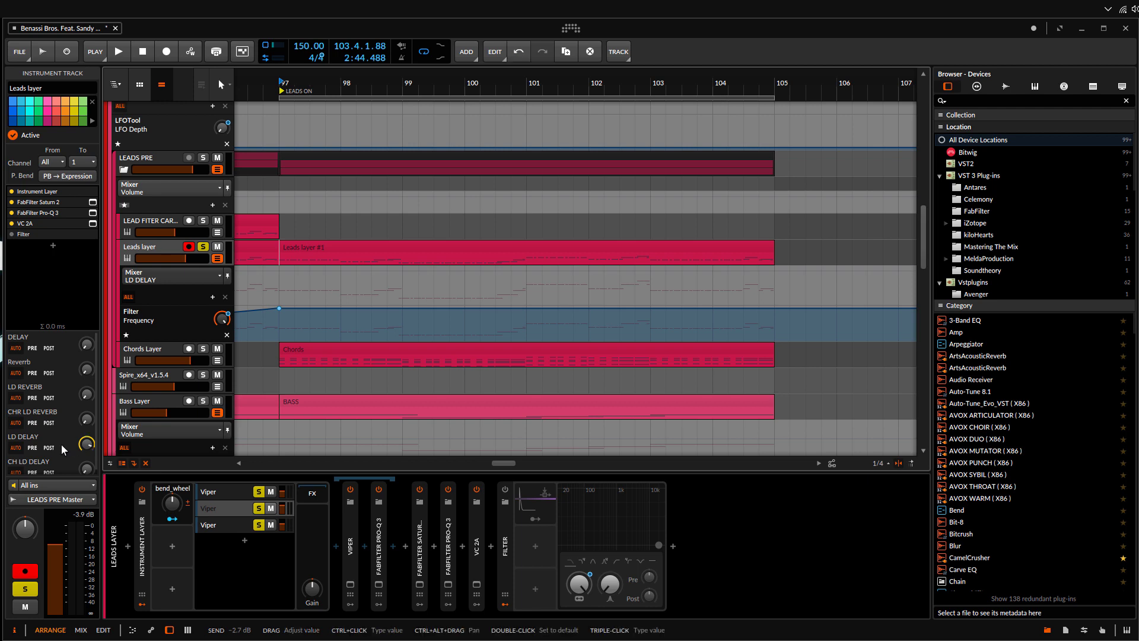
{"action": "left_click_drag", "start_coordinate": [86, 396], "coordinate": [86, 394]}
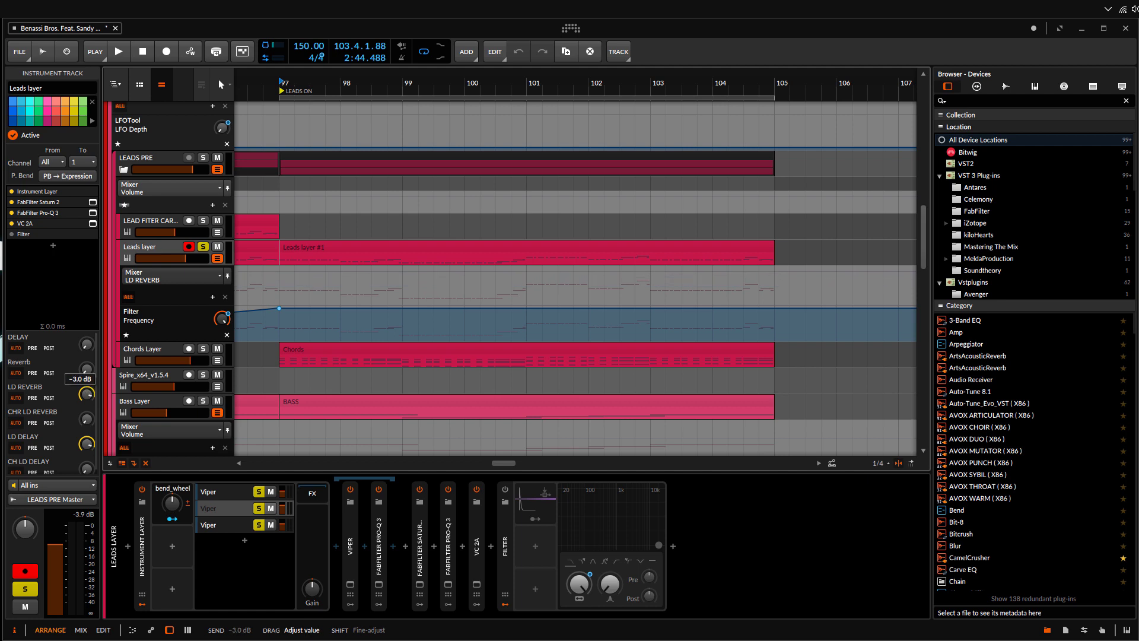
{"action": "left_click_drag", "start_coordinate": [86, 394], "coordinate": [86, 397]}
Audition the lead with its sends while fine-tuning LD DELAY and setting LD REVERB to -4.7 dB
{"action": "key", "text": "space"}
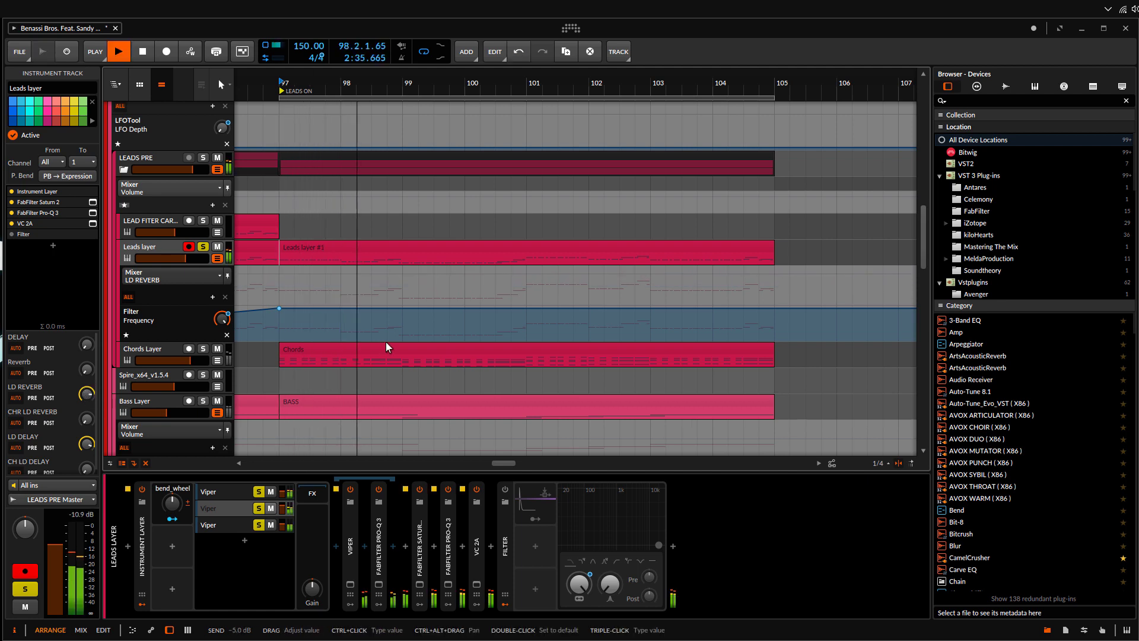
{"action": "scroll", "coordinate": [387, 344], "scroll_direction": "down", "scroll_amount": 2}
{"action": "scroll", "coordinate": [86, 392], "scroll_direction": "down", "scroll_amount": 1}
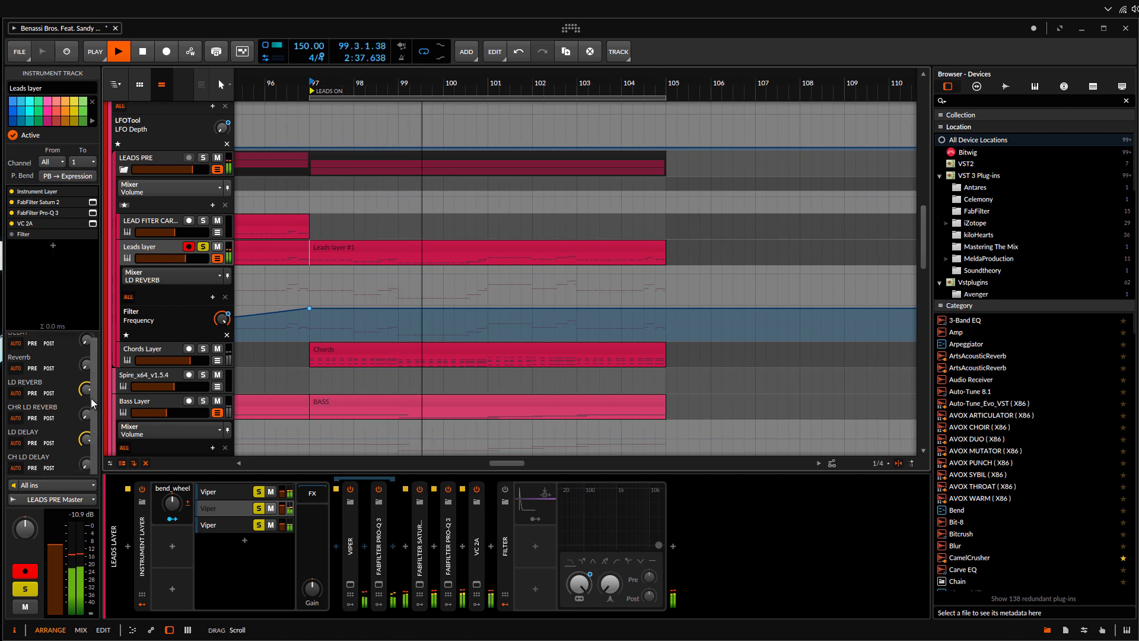
{"action": "left_click_drag", "start_coordinate": [86, 439], "coordinate": [87, 436]}
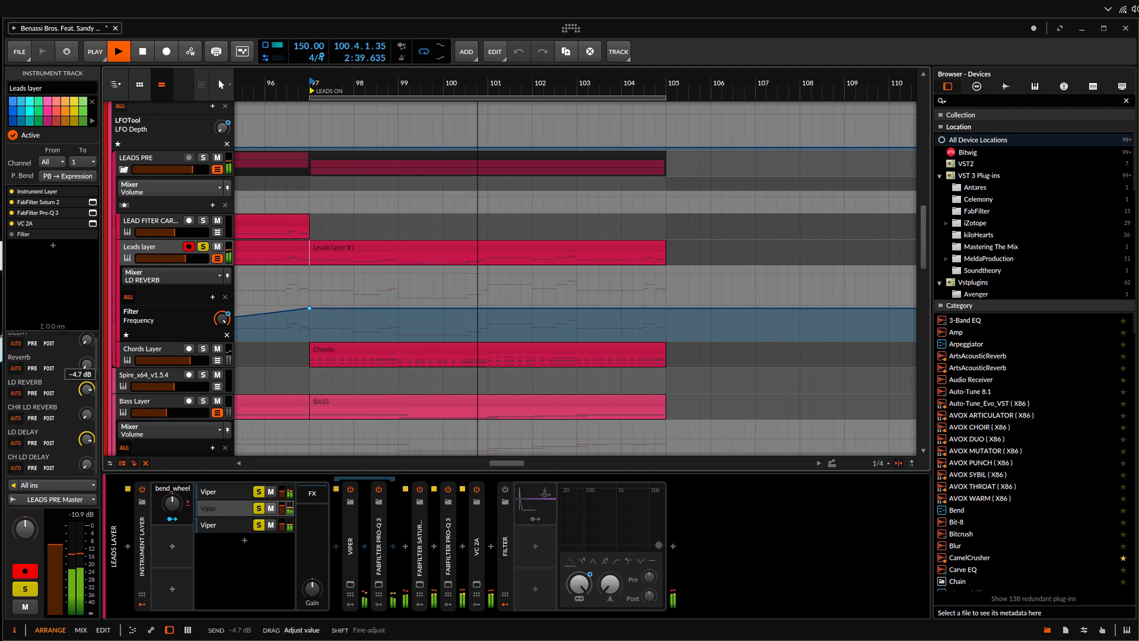
{"action": "scroll", "coordinate": [182, 281], "scroll_direction": "up", "scroll_amount": 2}
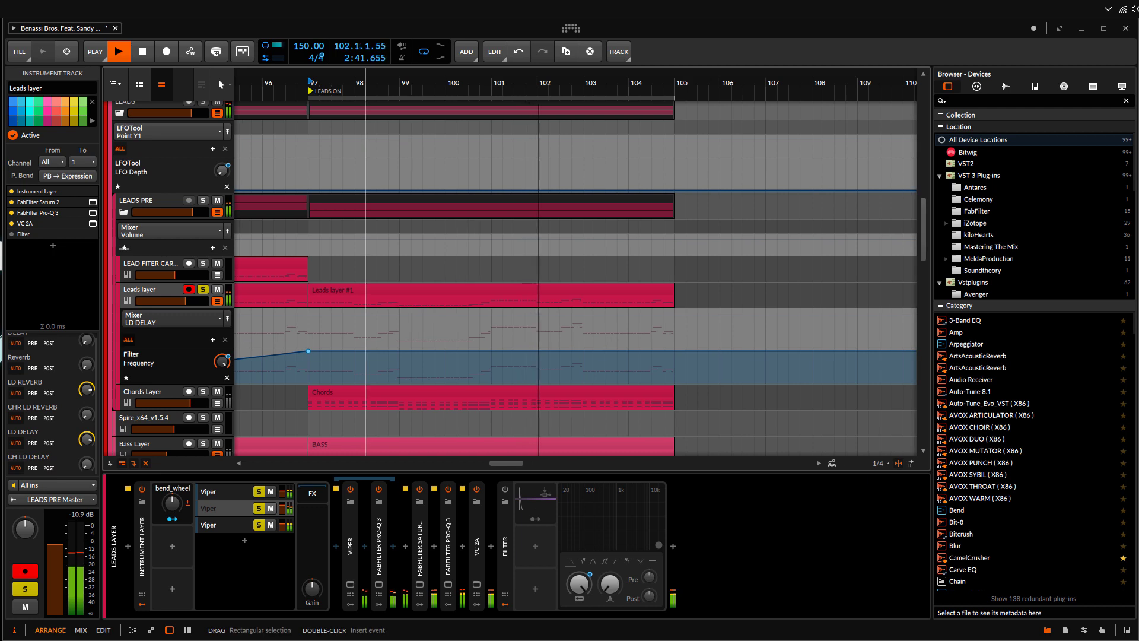
{"action": "key", "text": "space"}
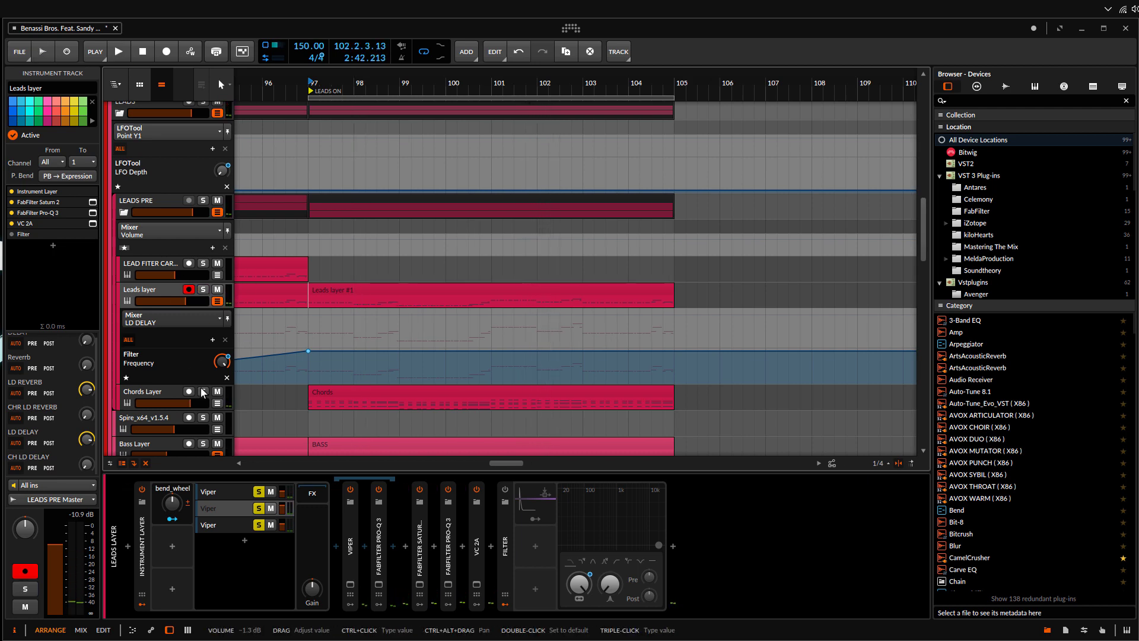
Open the first Viper layer on the Chords Layer track and check which preset it uses
{"action": "left_click", "coordinate": [170, 396]}
{"action": "left_click", "coordinate": [195, 491]}
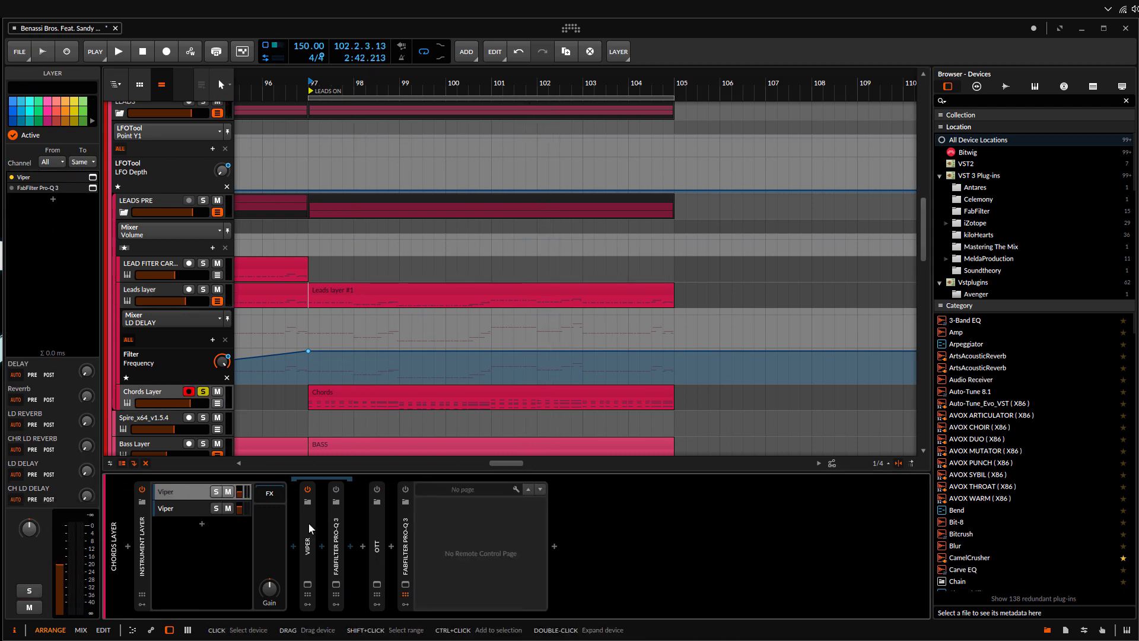
{"action": "left_click", "coordinate": [307, 585]}
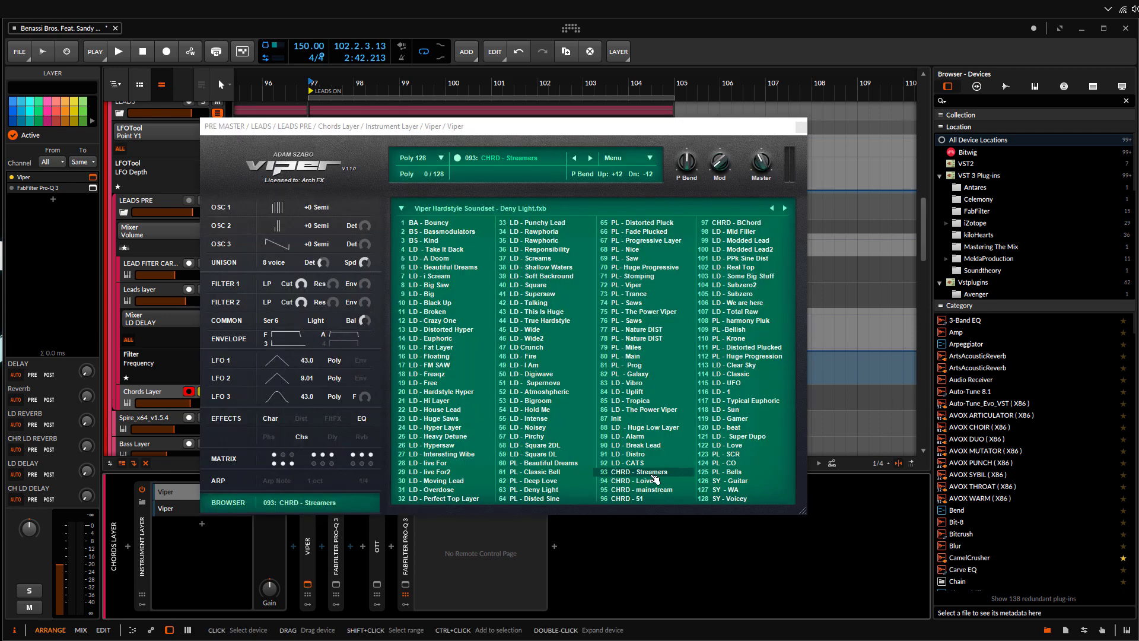
{"action": "left_click_drag", "start_coordinate": [506, 131], "coordinate": [615, 111]}
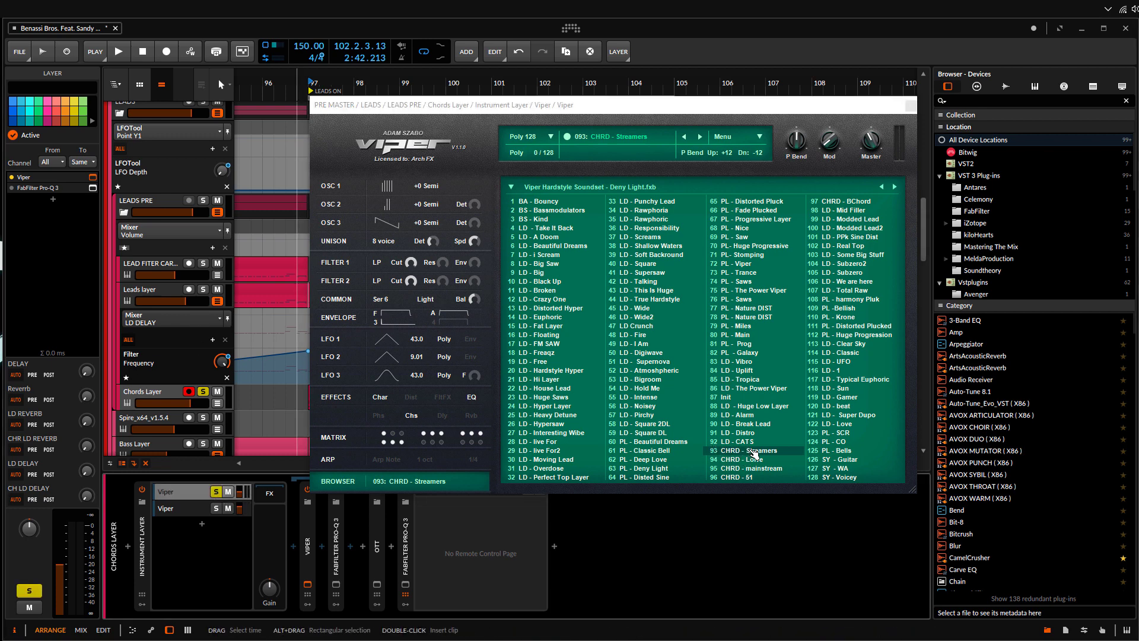
{"action": "left_click", "coordinate": [910, 105]}
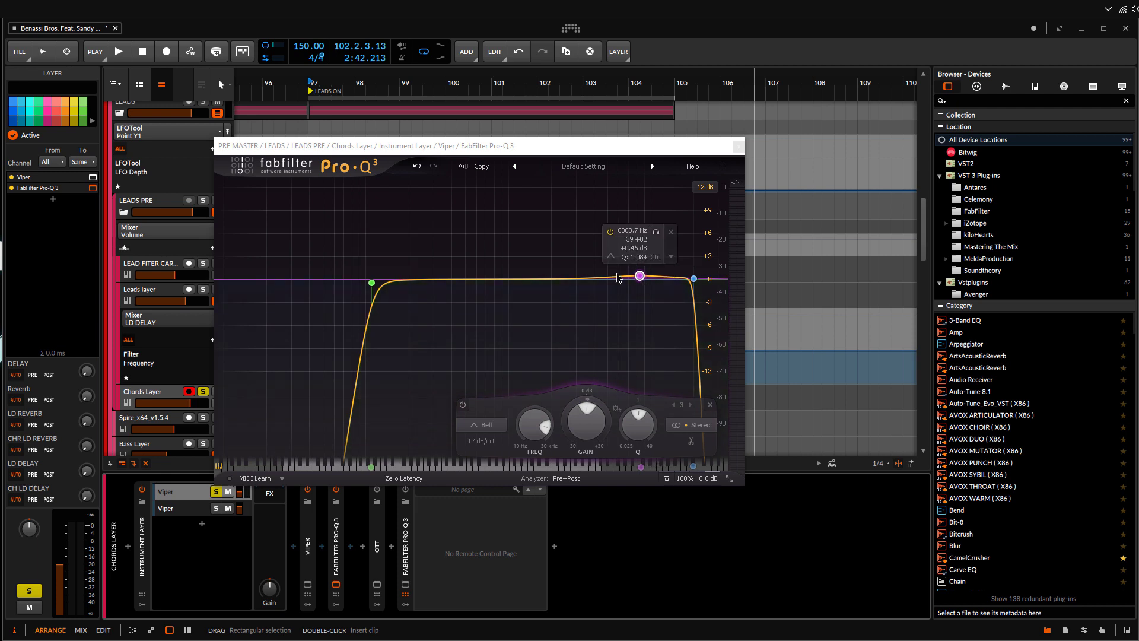
Audition the first chord Viper layer through its Pro-Q 3, close the EQ window and unsolo the layer
{"action": "key", "text": "space"}
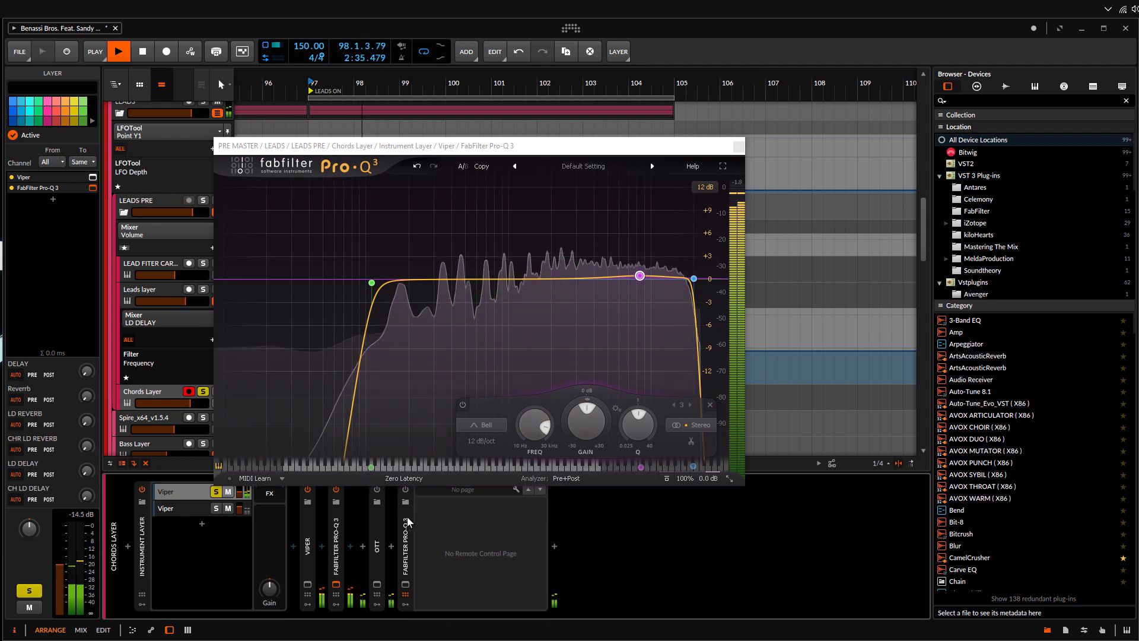
{"action": "key", "text": "space"}
{"action": "left_click", "coordinate": [738, 147]}
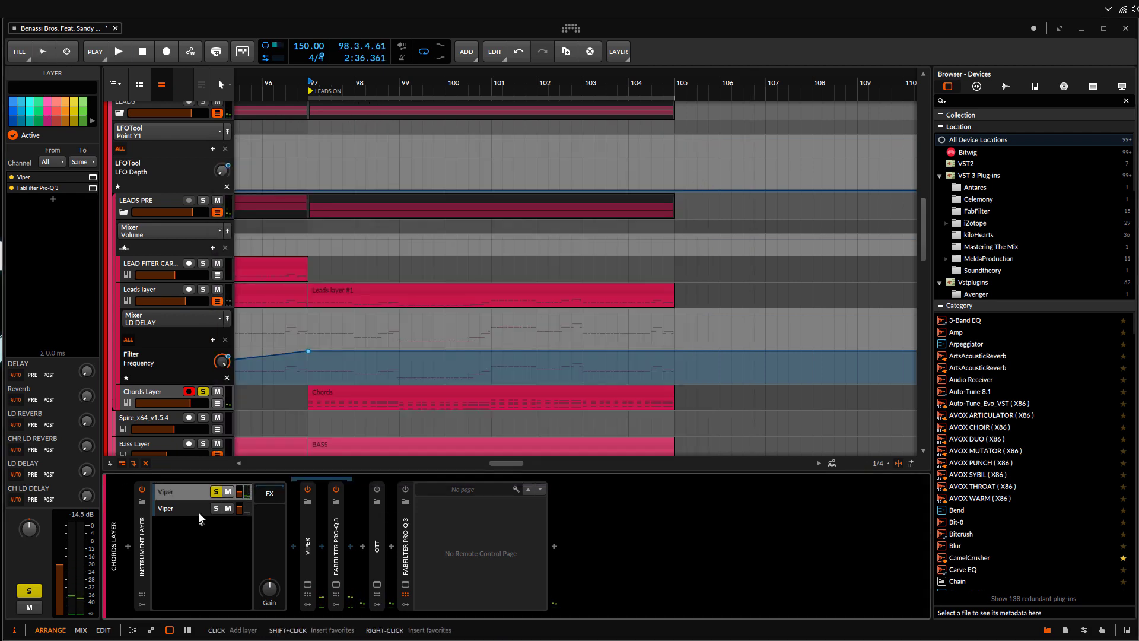
{"action": "left_click", "coordinate": [228, 493]}
{"action": "left_click", "coordinate": [218, 492]}
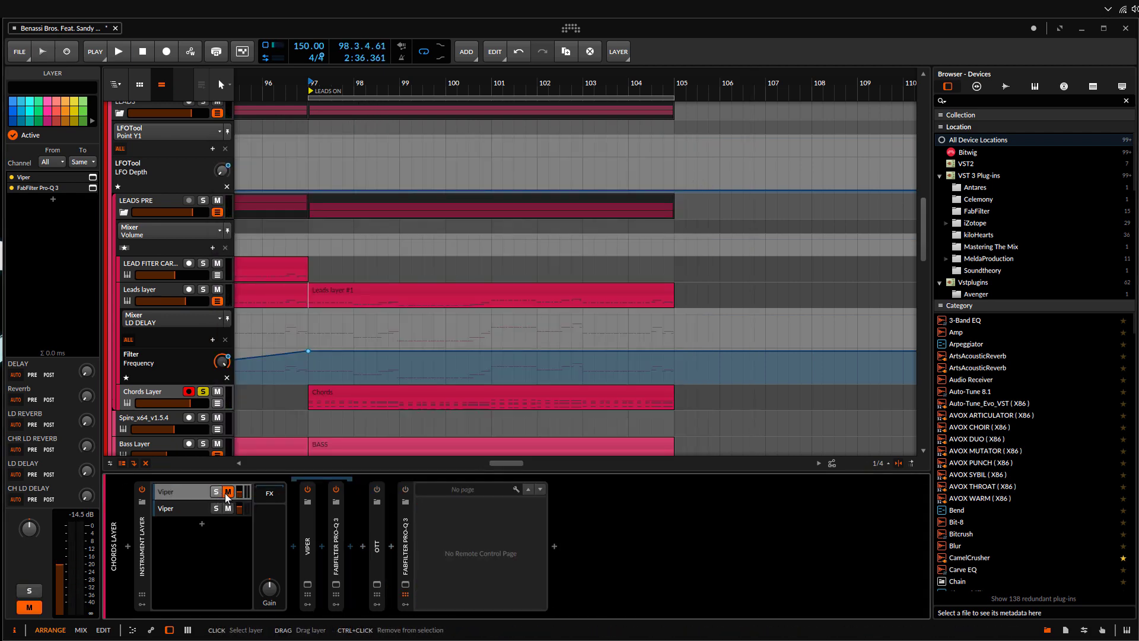
{"action": "left_click", "coordinate": [228, 493]}
Open the second chord layer's Viper and check its selected preset in the preset browser
{"action": "left_click", "coordinate": [181, 511]}
{"action": "left_click", "coordinate": [308, 586]}
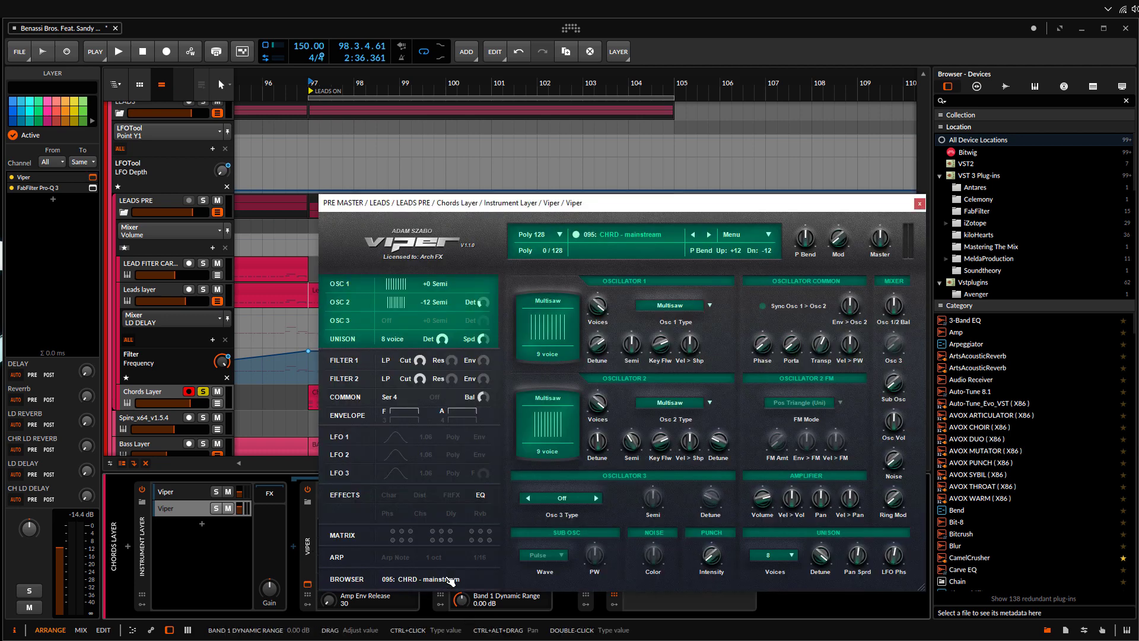
{"action": "left_click", "coordinate": [427, 579]}
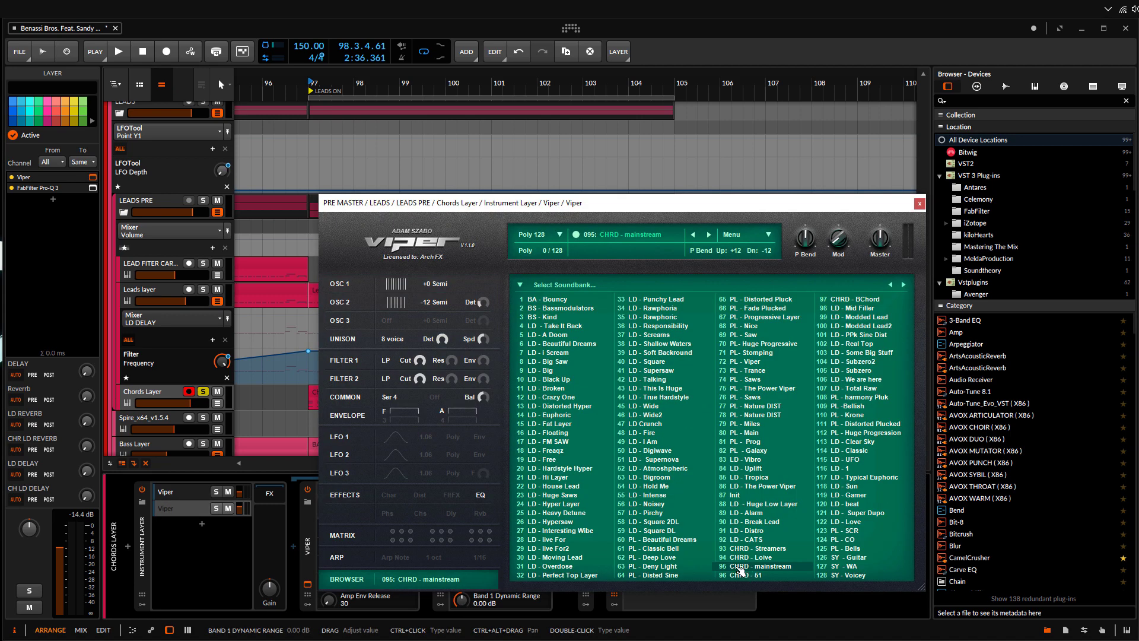
{"action": "left_click", "coordinate": [307, 585]}
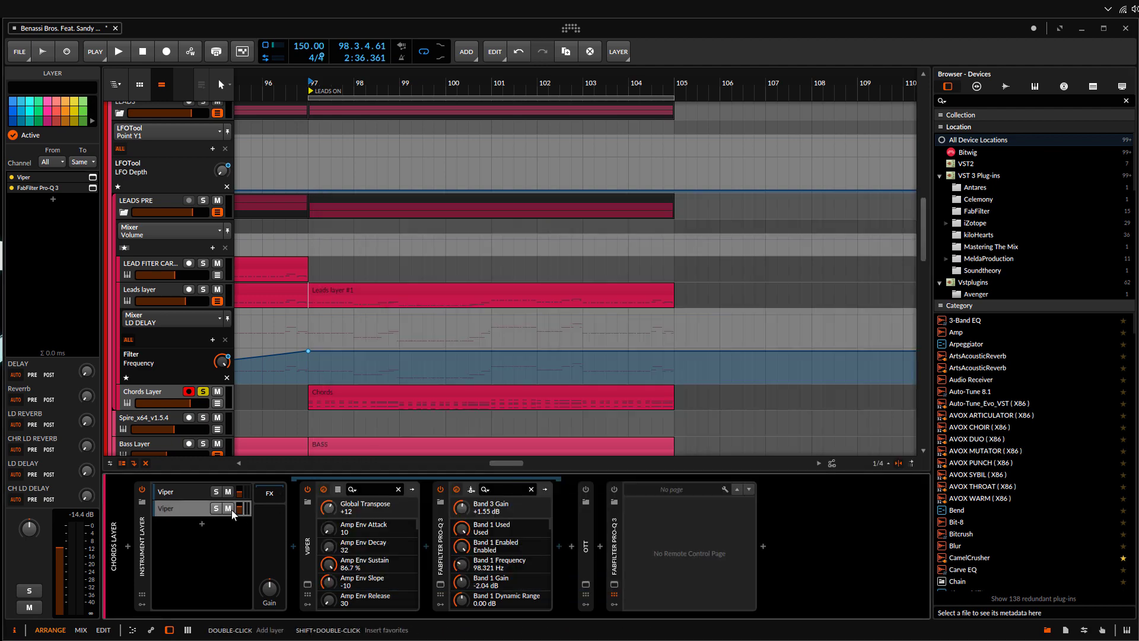
Enable OTT and the following FabFilter Pro-Q 3 on the Chords Layer track and open both plug-in windows
{"action": "left_click", "coordinate": [586, 525]}
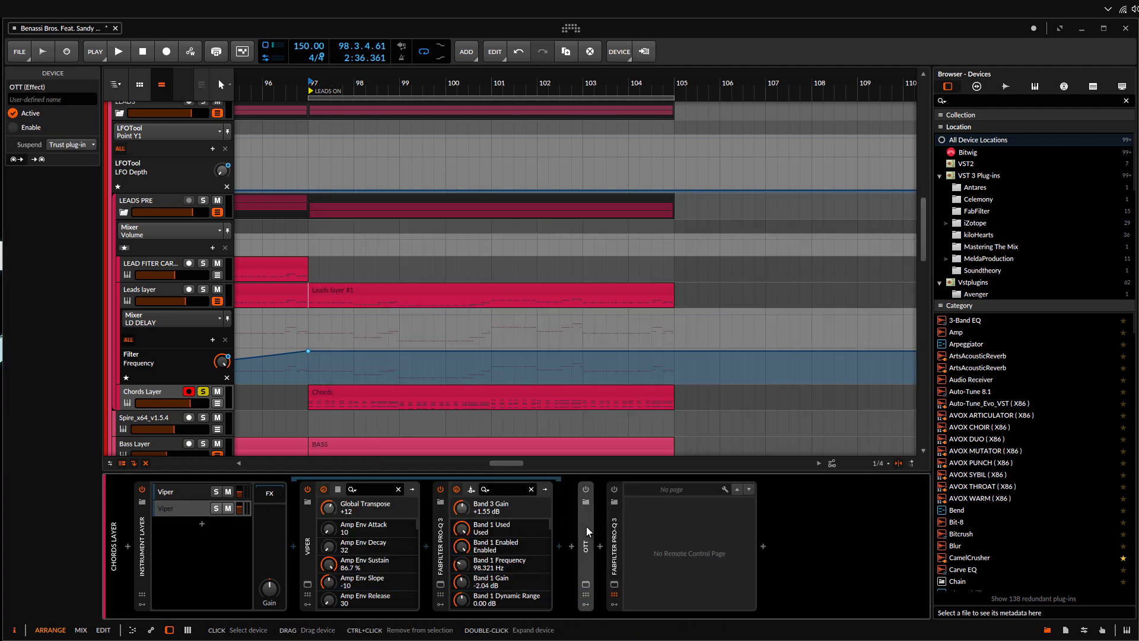
{"action": "left_click", "coordinate": [585, 490]}
{"action": "left_click", "coordinate": [585, 586]}
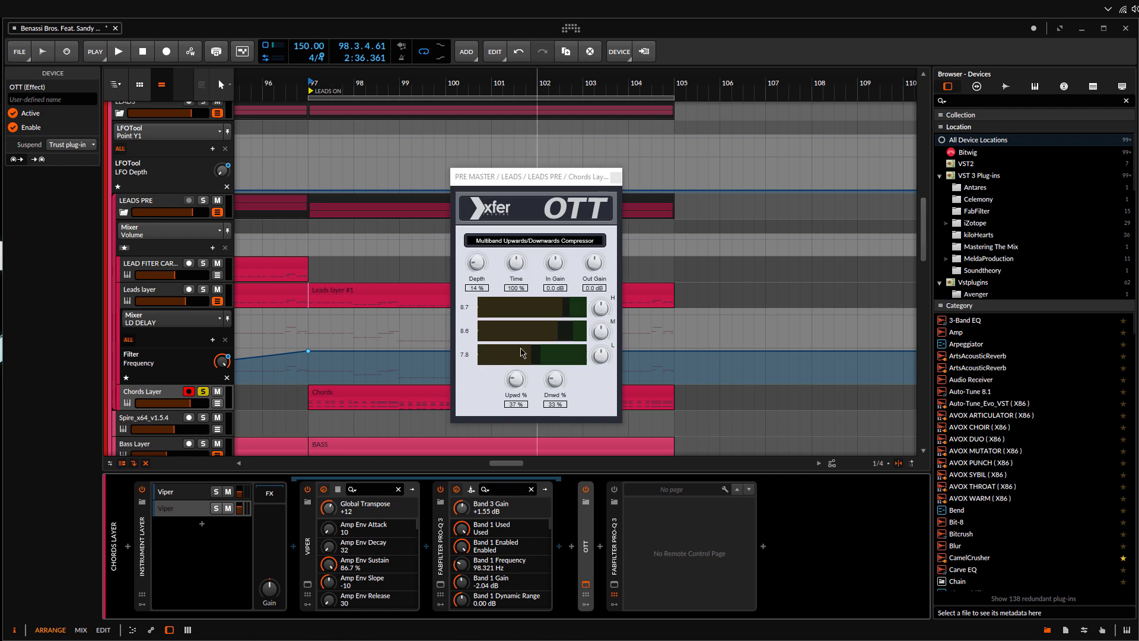
{"action": "left_click", "coordinate": [614, 491]}
{"action": "left_click", "coordinate": [614, 585]}
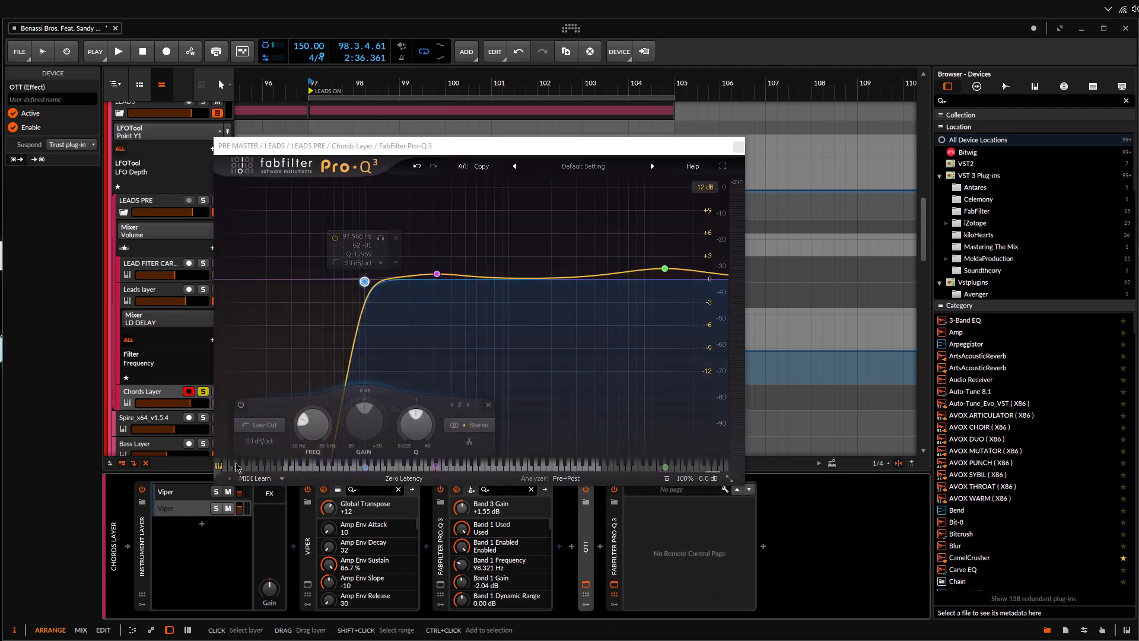
Audition the chords through OTT and Pro-Q 3 from bar 97 and close the EQ window
{"action": "key", "text": "space"}
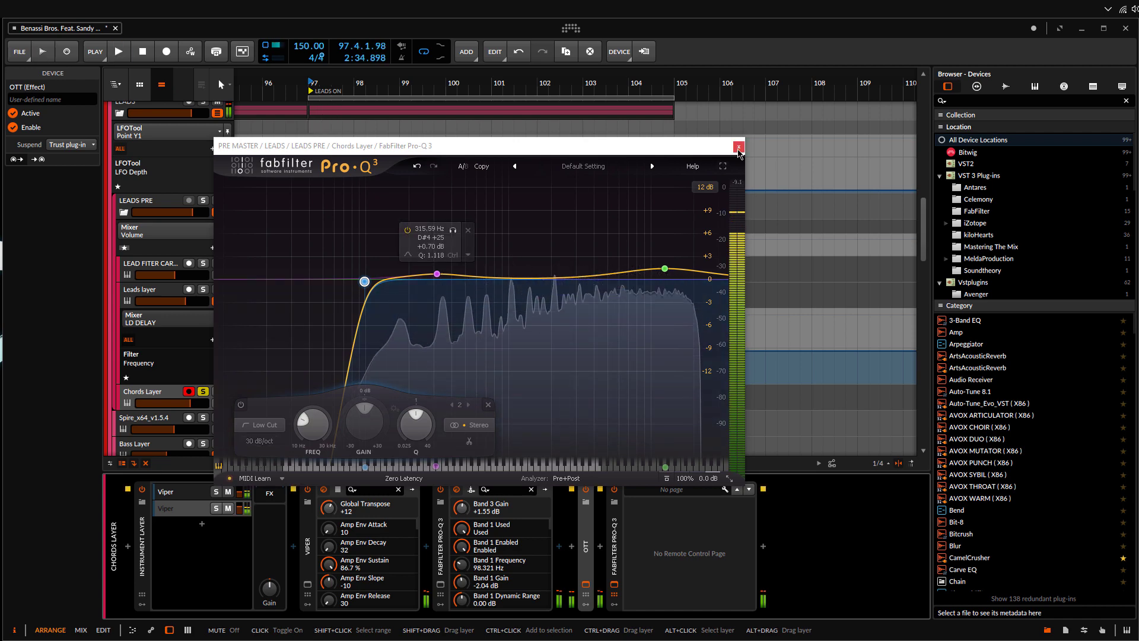
{"action": "left_click", "coordinate": [739, 146]}
{"action": "key", "text": "space"}
Raise the Chords Layer track's Reverb send and audition the chords with the reverb
{"action": "left_click", "coordinate": [152, 397]}
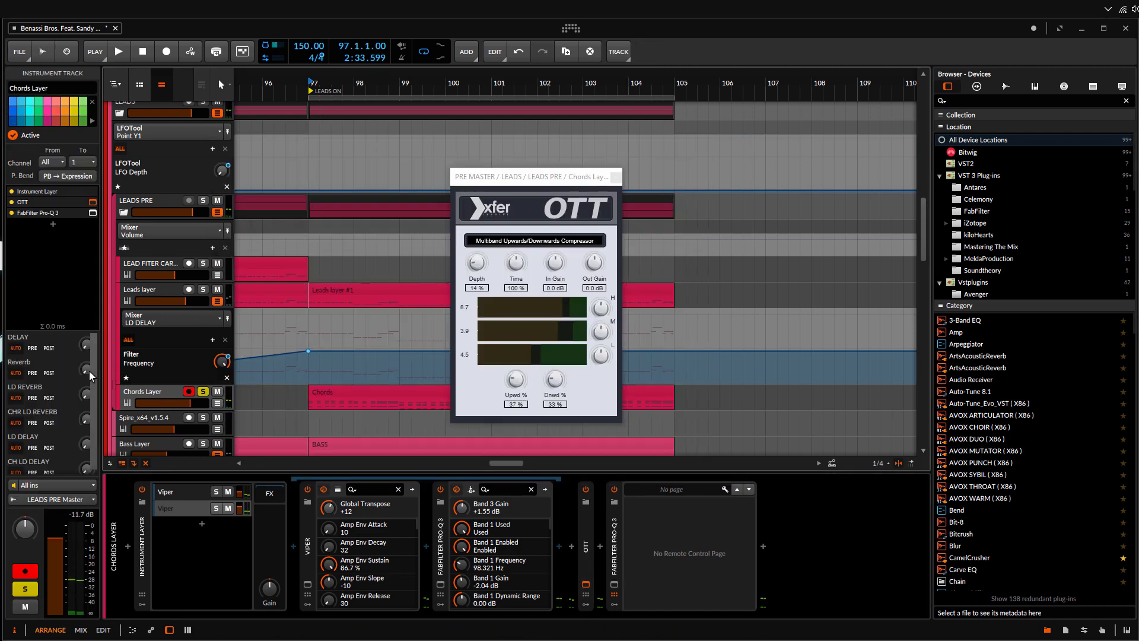
{"action": "mouse_move", "coordinate": [86, 344]}
{"action": "left_mouse_down"}
{"action": "mouse_move", "coordinate": [87, 368]}
{"action": "mouse_move", "coordinate": [86, 350]}
{"action": "left_mouse_up"}
{"action": "key", "text": "space"}
{"action": "key", "text": "space"}
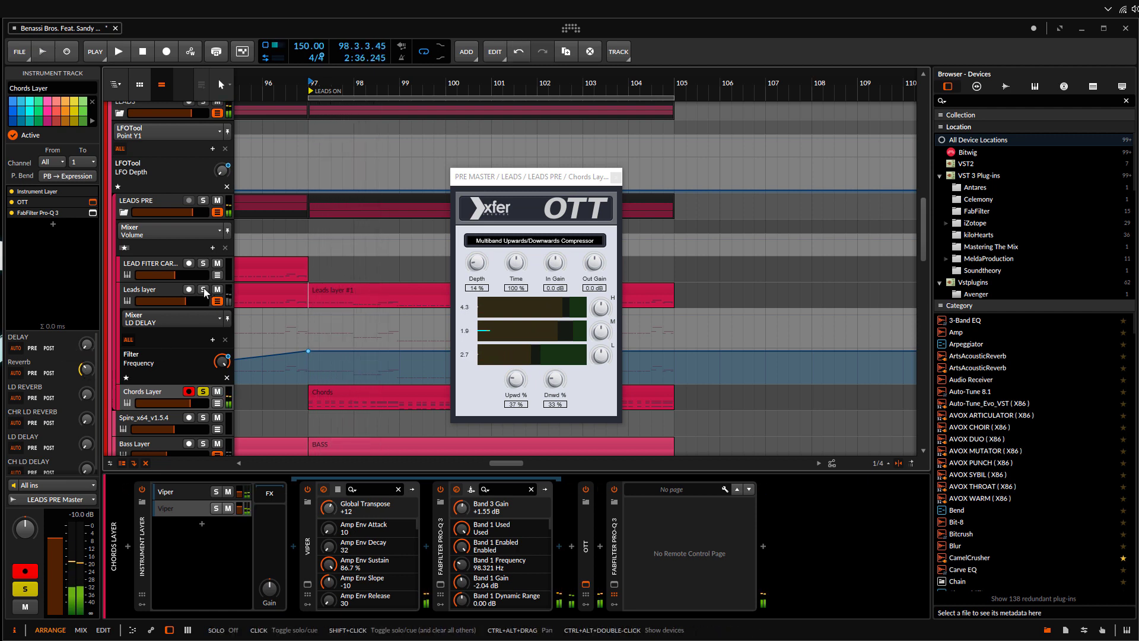
Solo the Leads layer track together with the Chords Layer track
{"action": "left_click", "coordinate": [204, 292]}
{"action": "scroll", "coordinate": [394, 350], "scroll_direction": "down", "scroll_amount": 1}
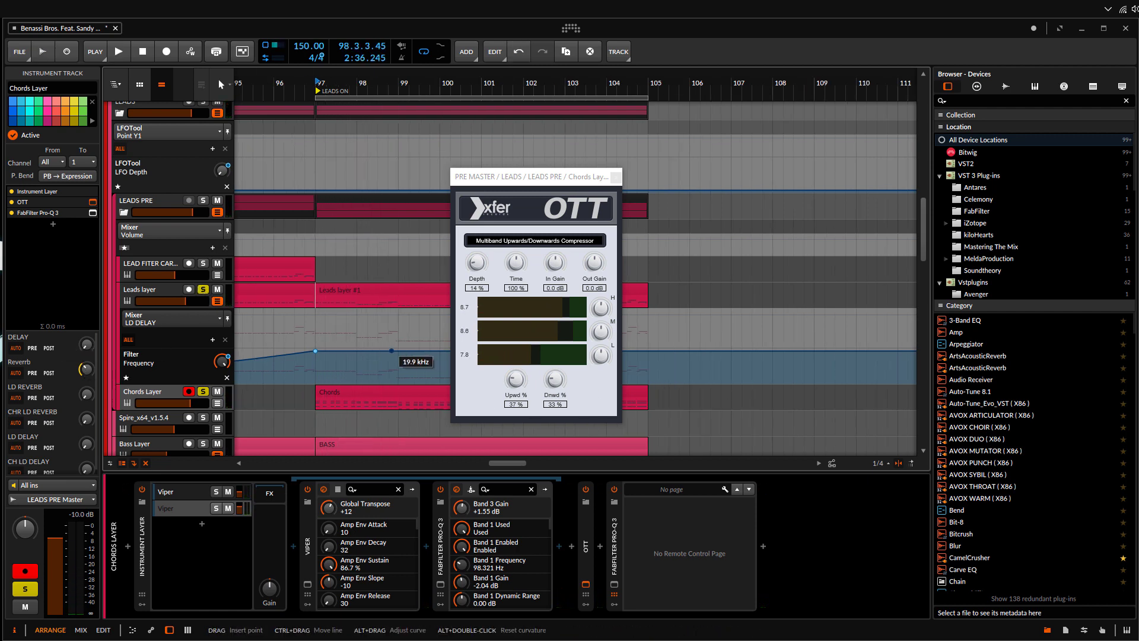
Audition the soloed leads and chords together from bar 97 and close the OTT window
{"action": "key", "text": "space"}
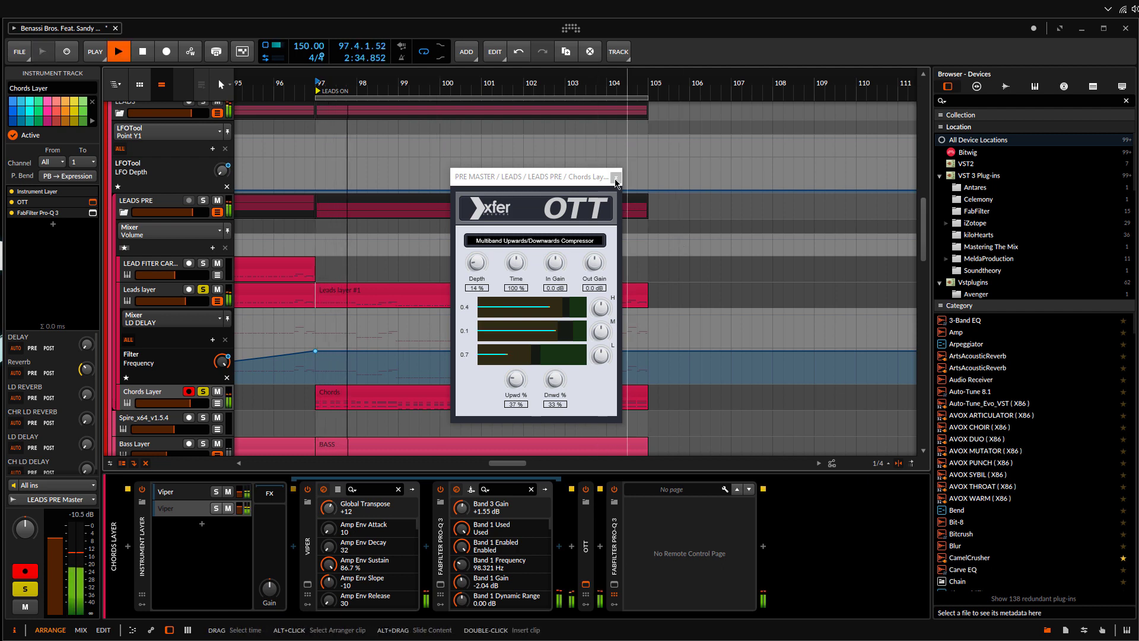
{"action": "left_click", "coordinate": [616, 178]}
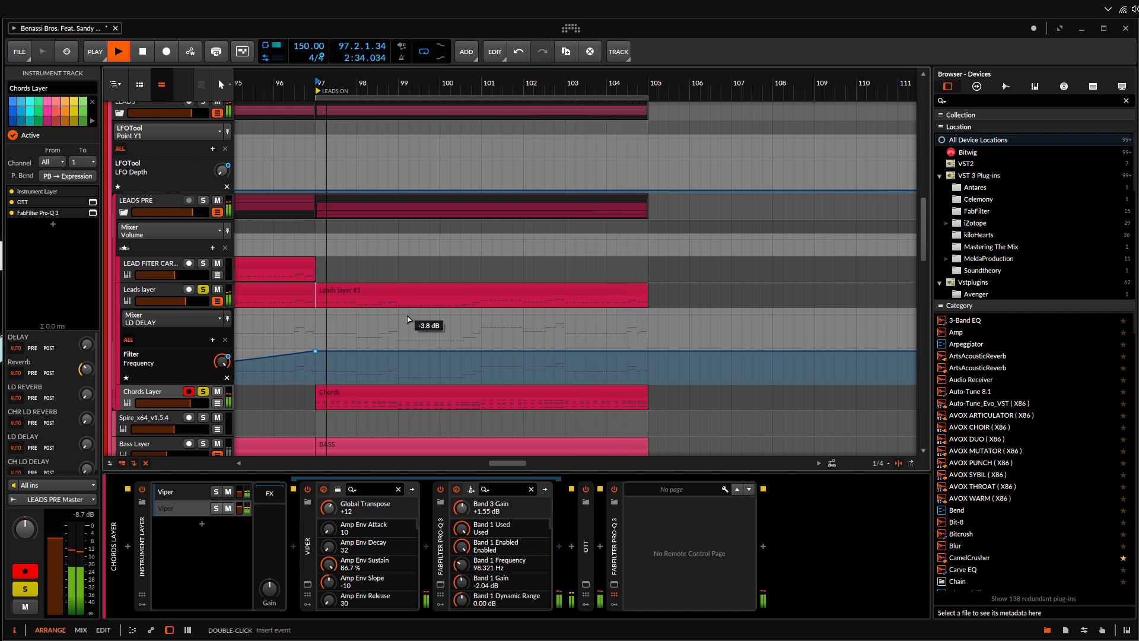
{"action": "key", "text": "space"}
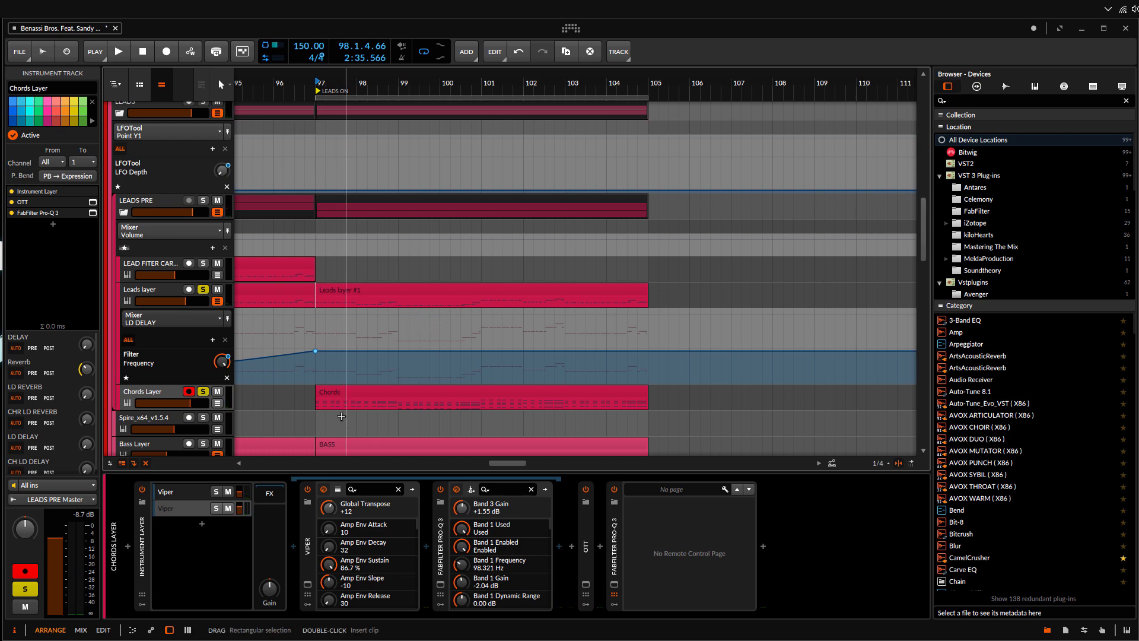
Compare the device chains of the Leads layer and Chords Layer tracks, ending on the Chords Layer chain
{"action": "scroll", "coordinate": [282, 410], "scroll_direction": "up", "scroll_amount": 1}
{"action": "scroll", "coordinate": [313, 387], "scroll_direction": "down", "scroll_amount": 3}
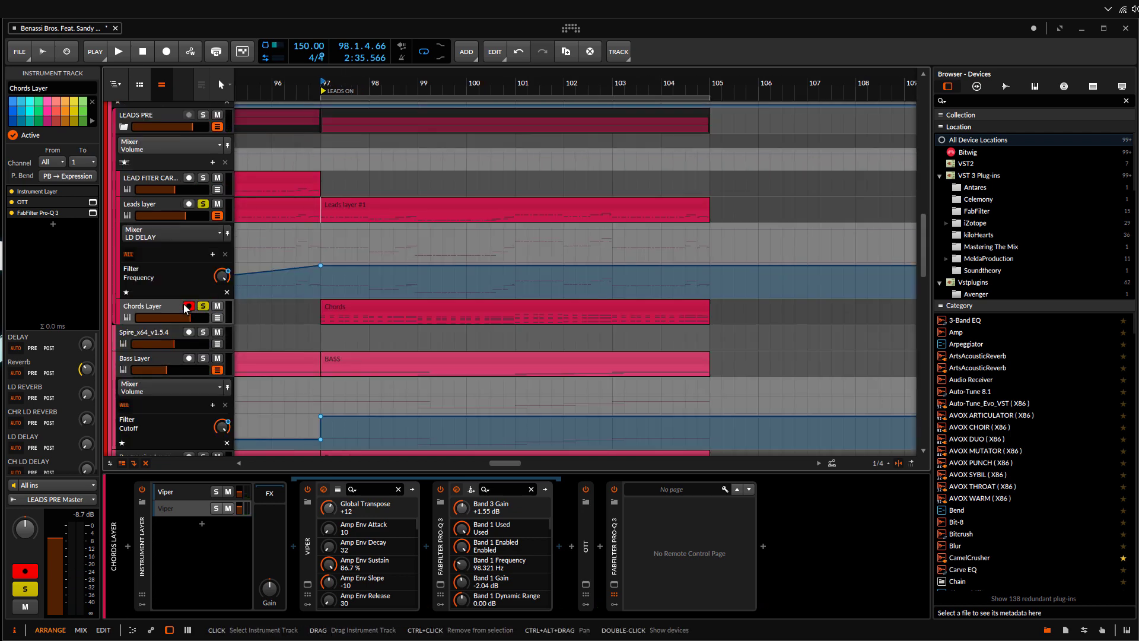
{"action": "left_click", "coordinate": [623, 580]}
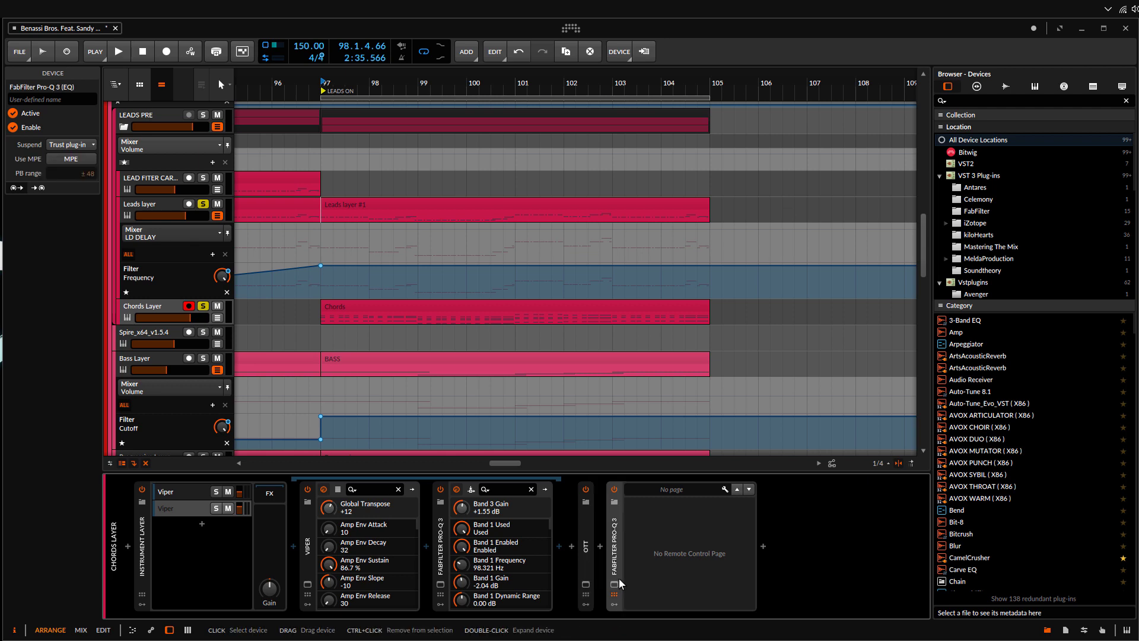
{"action": "left_click", "coordinate": [137, 210]}
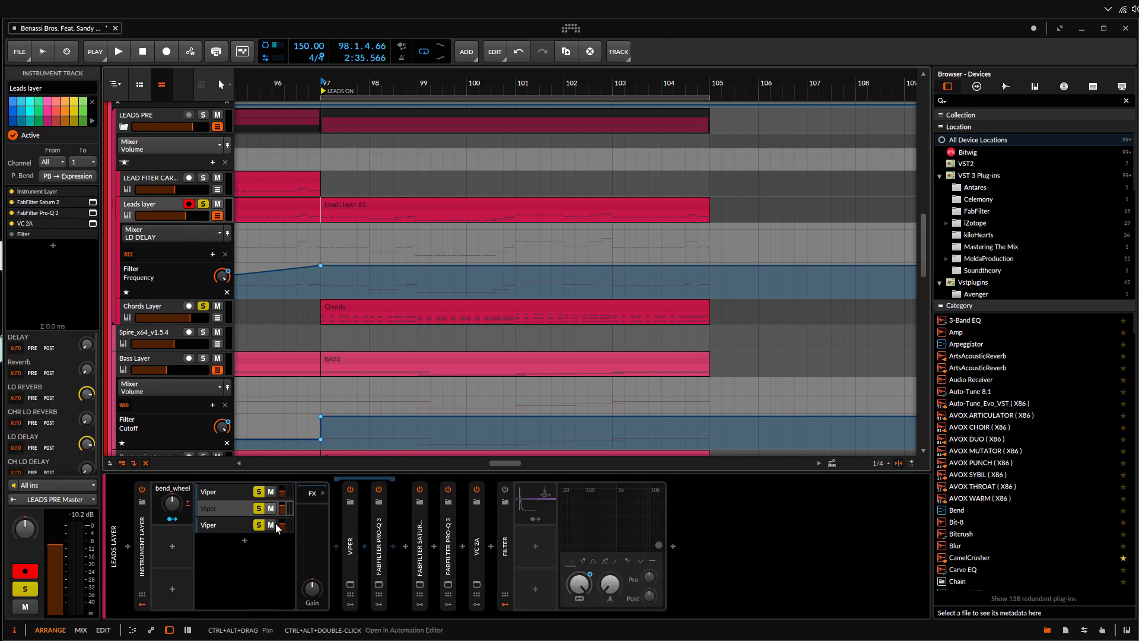
{"action": "left_click", "coordinate": [143, 310]}
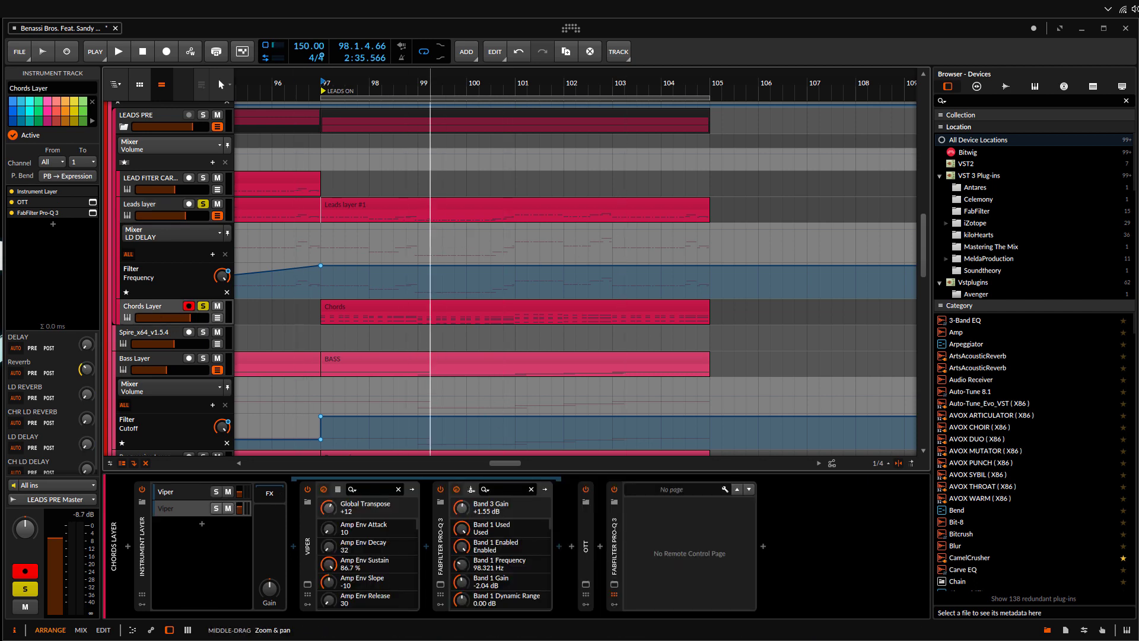
{"action": "scroll", "coordinate": [433, 234], "scroll_direction": "down", "scroll_amount": 1}
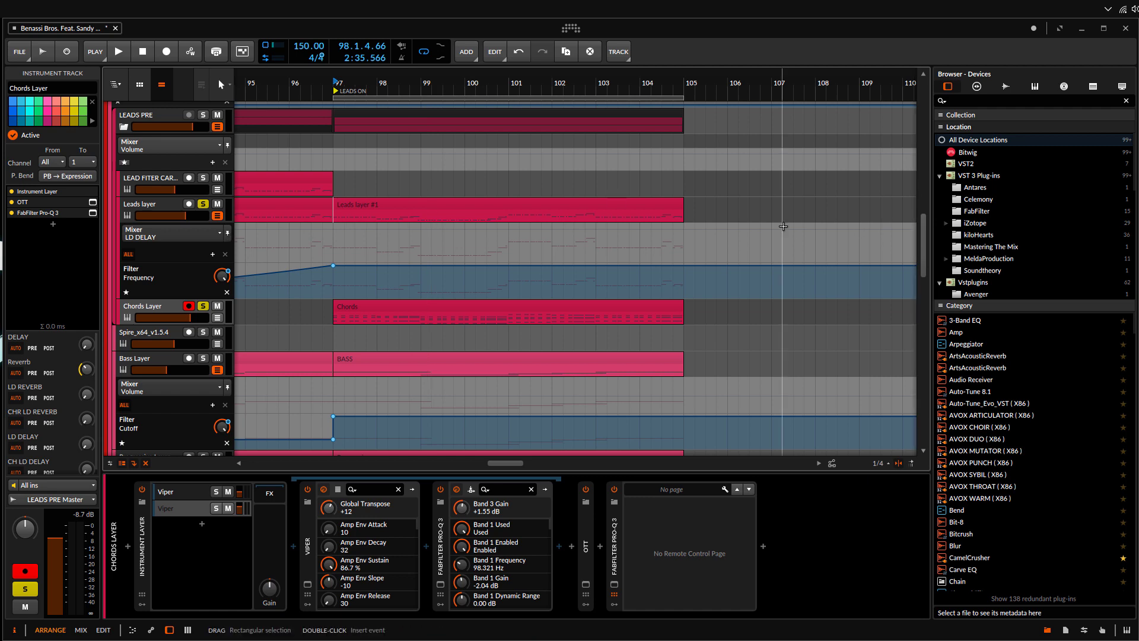